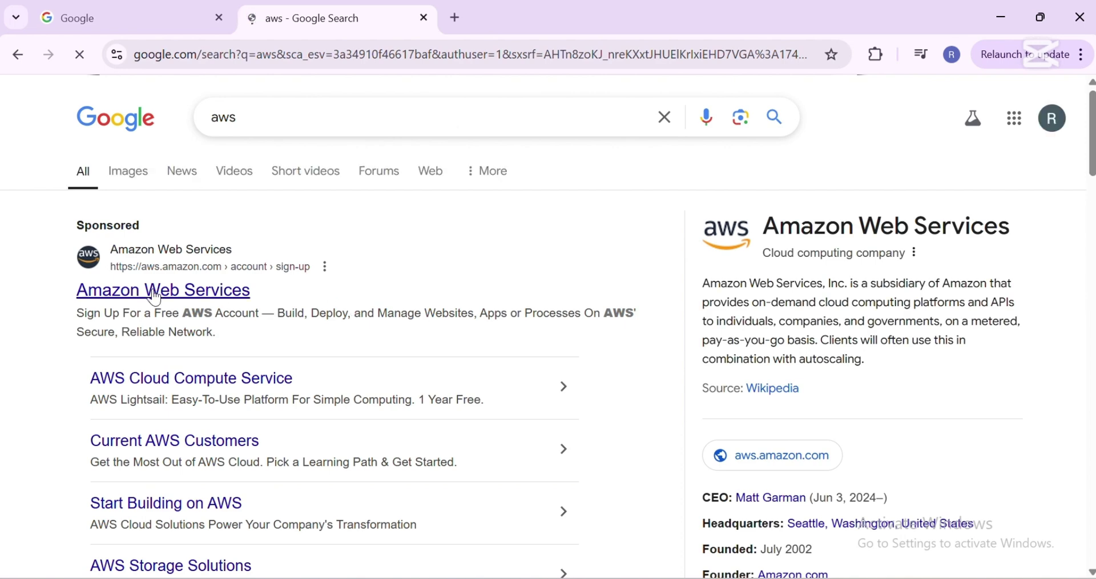
# Step: Open the console sign-in page from the sponsored Amazon Web Services search result and dismiss the notice about the improved sign-in
pyautogui.click(156, 297)
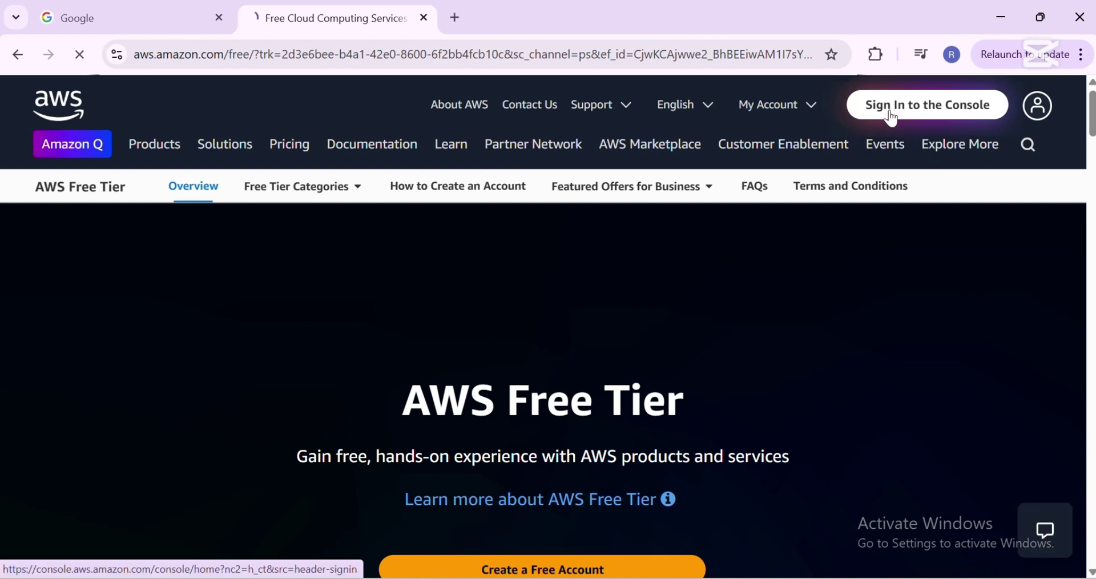
pyautogui.click(894, 117)
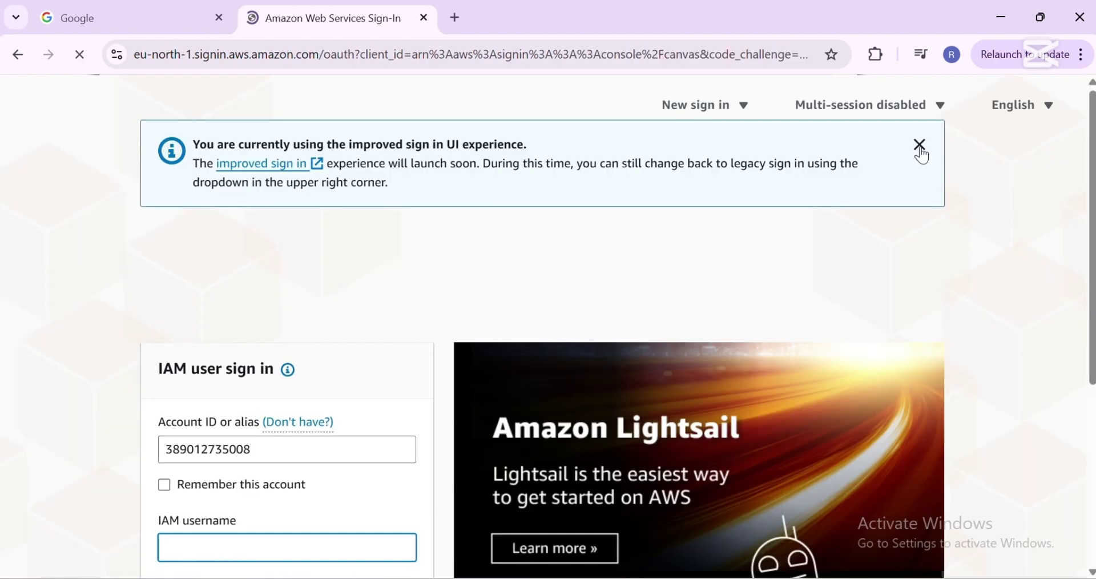
pyautogui.click(919, 146)
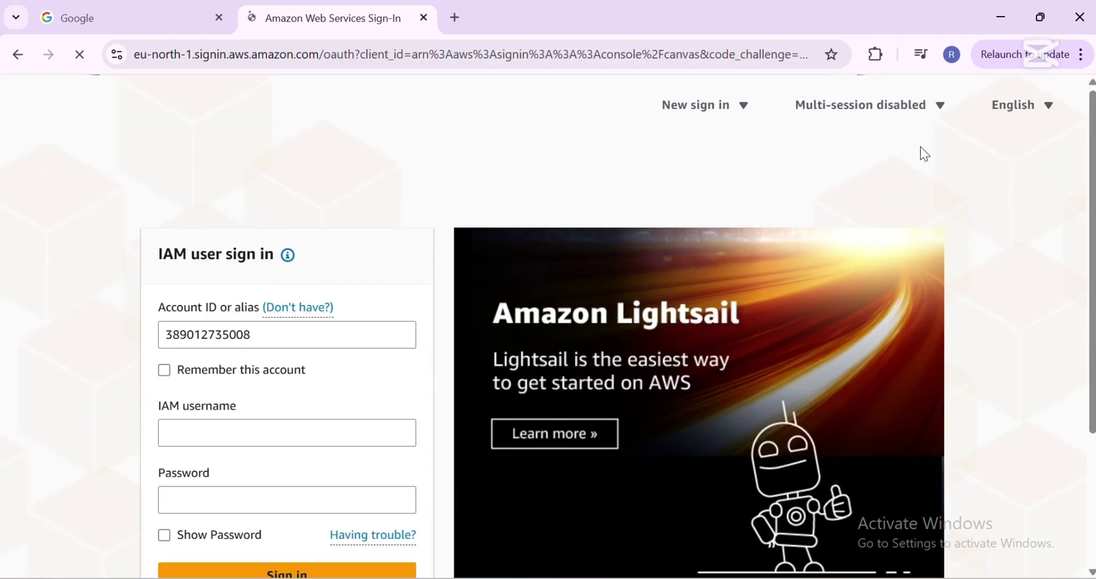
pyautogui.scroll(-2, 118, 344)
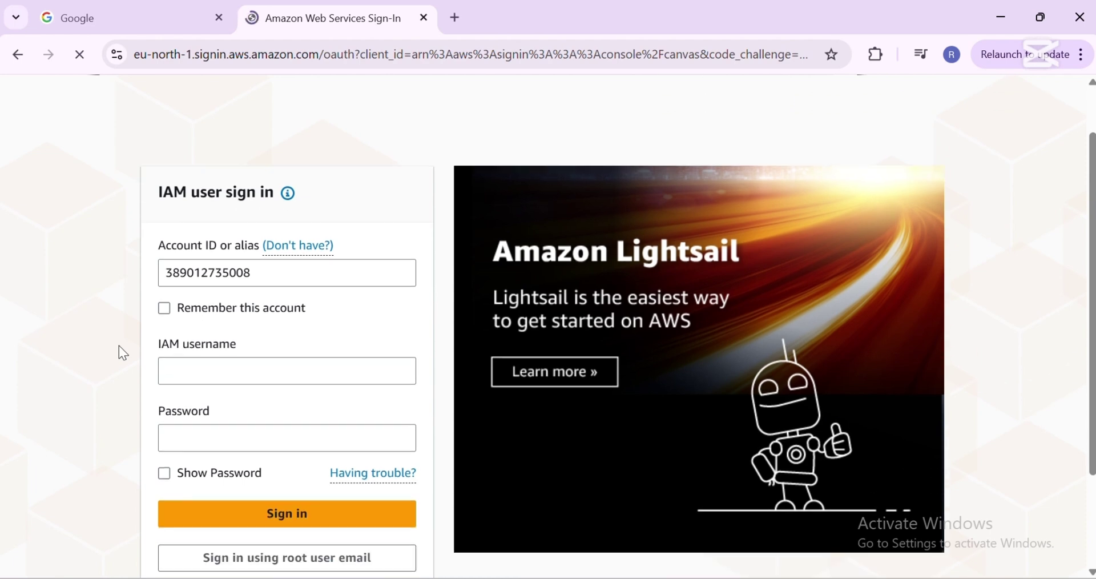
pyautogui.scroll(-2, 79, 338)
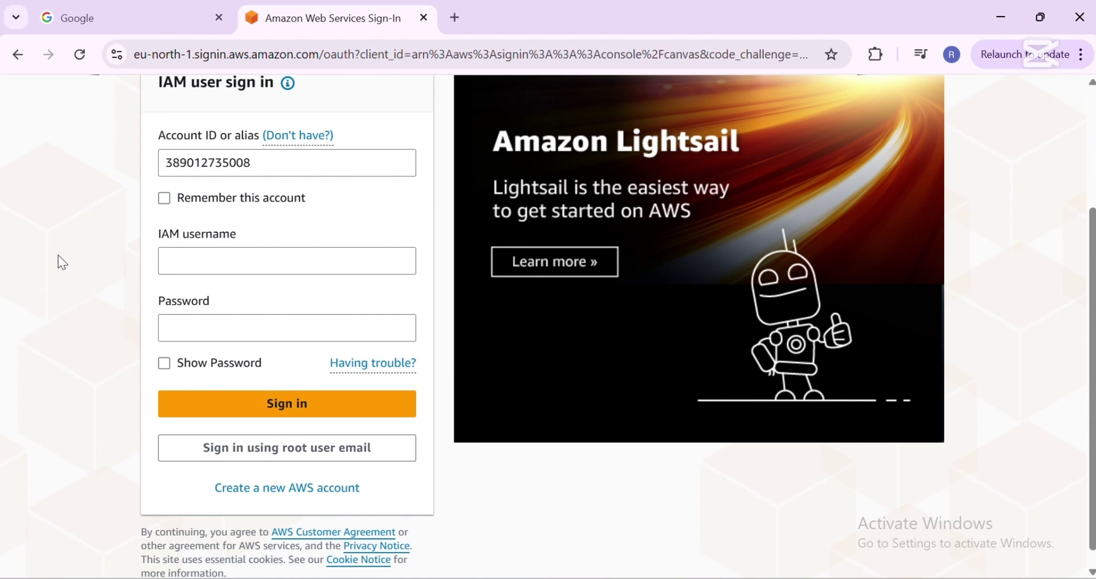
# Step: Sign in to the AWS console as an IAM user with the IAM username and password
pyautogui.scroll(1, 171, 297)
pyautogui.click(260, 330)
pyautogui.click(19, 360)
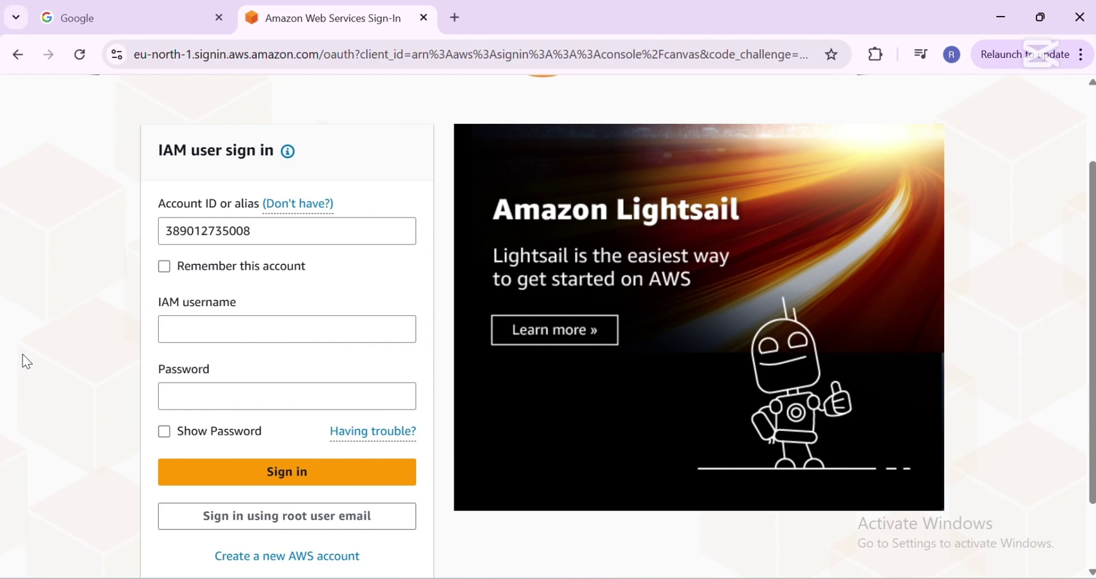
pyautogui.click(191, 331)
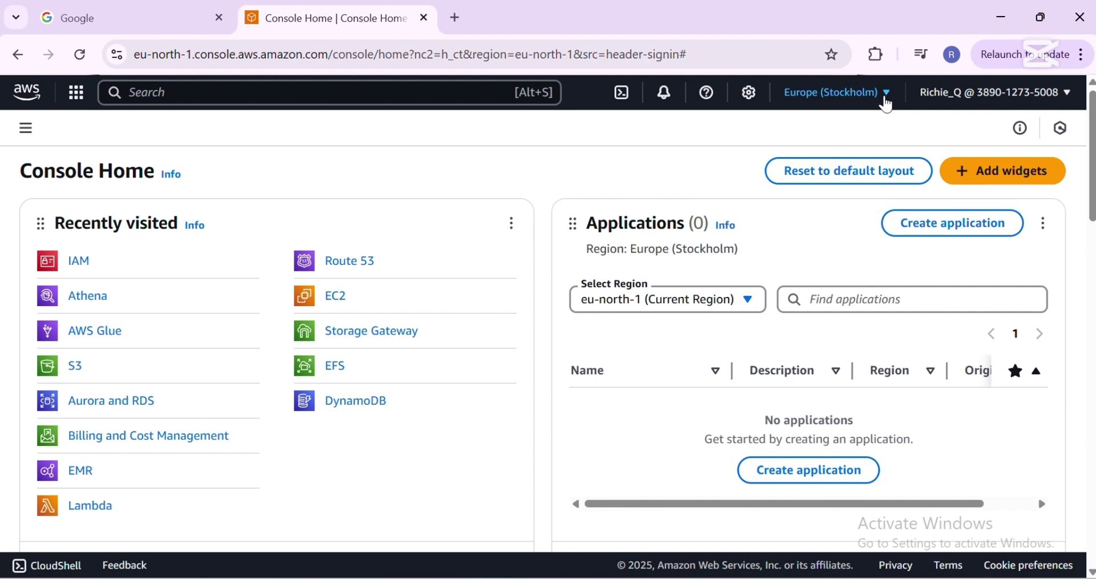
# Step: Switch the console region to Africa (Cape Town) af-south-1
pyautogui.click(885, 101)
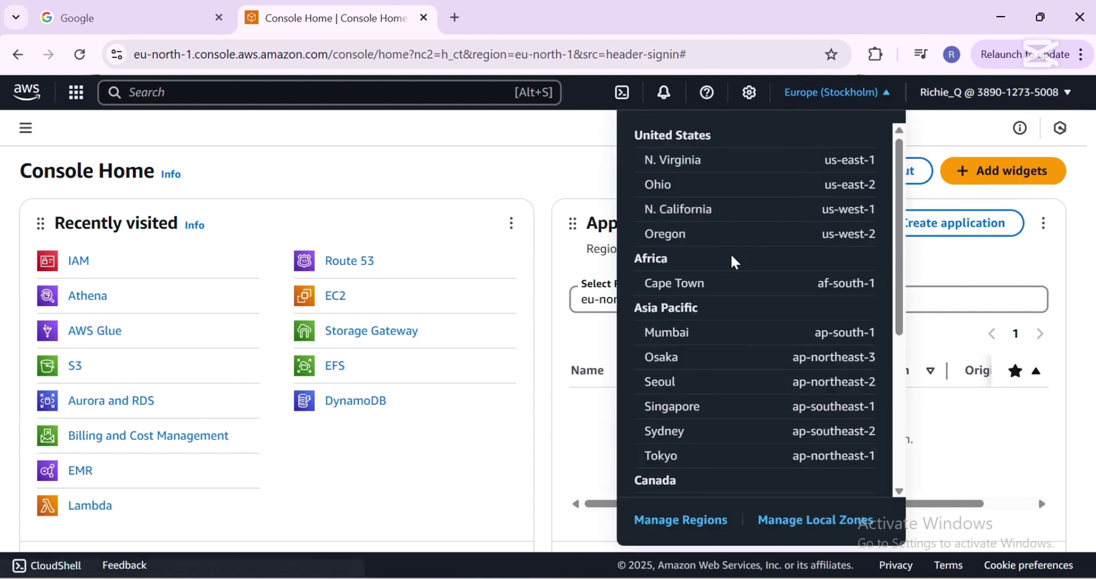
pyautogui.scroll(-5, 722, 291)
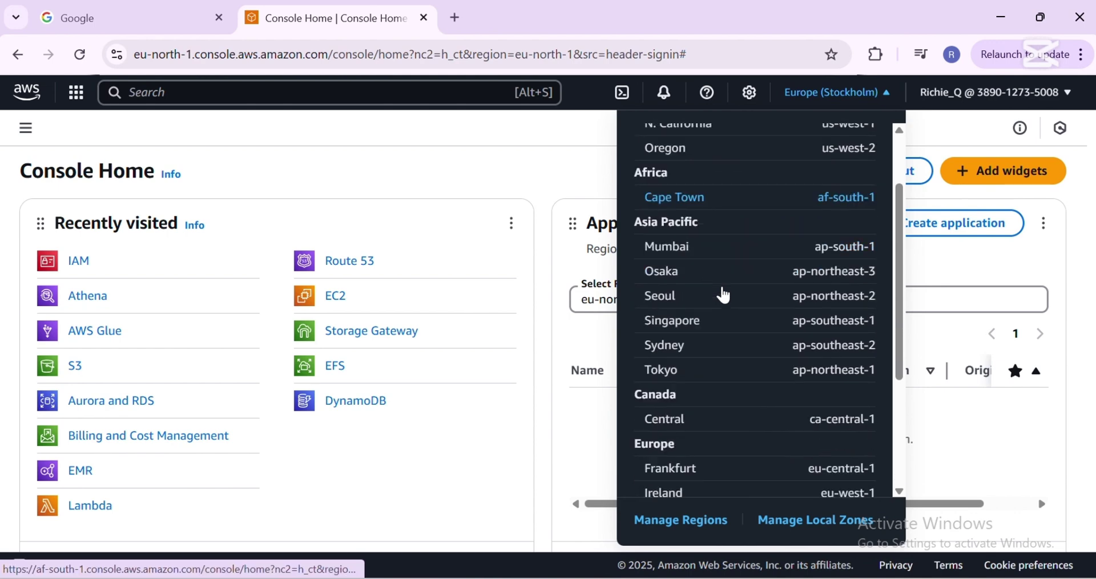
pyautogui.scroll(5, 722, 297)
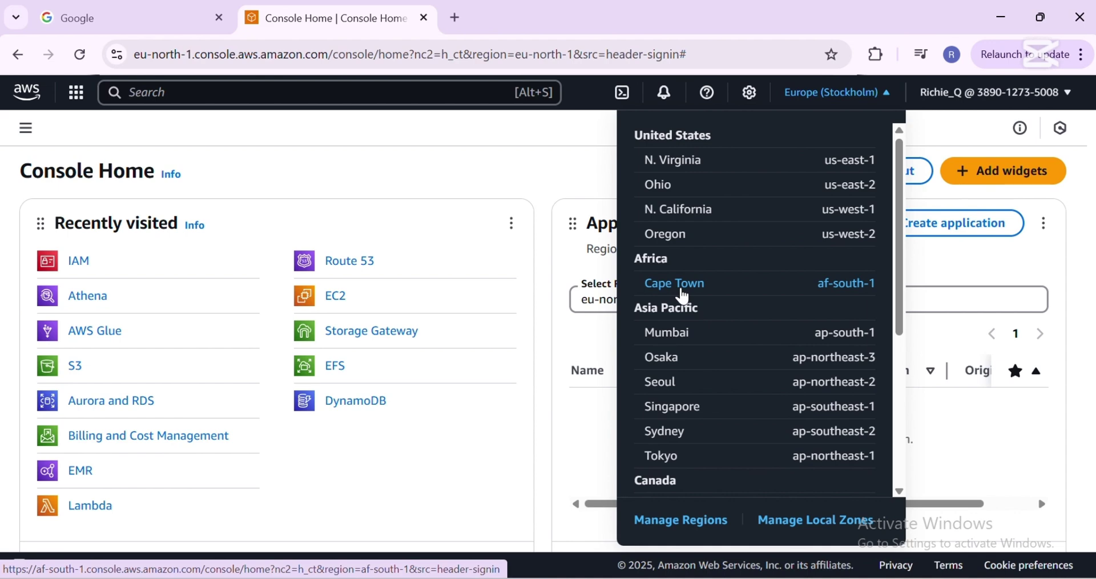
pyautogui.click(685, 295)
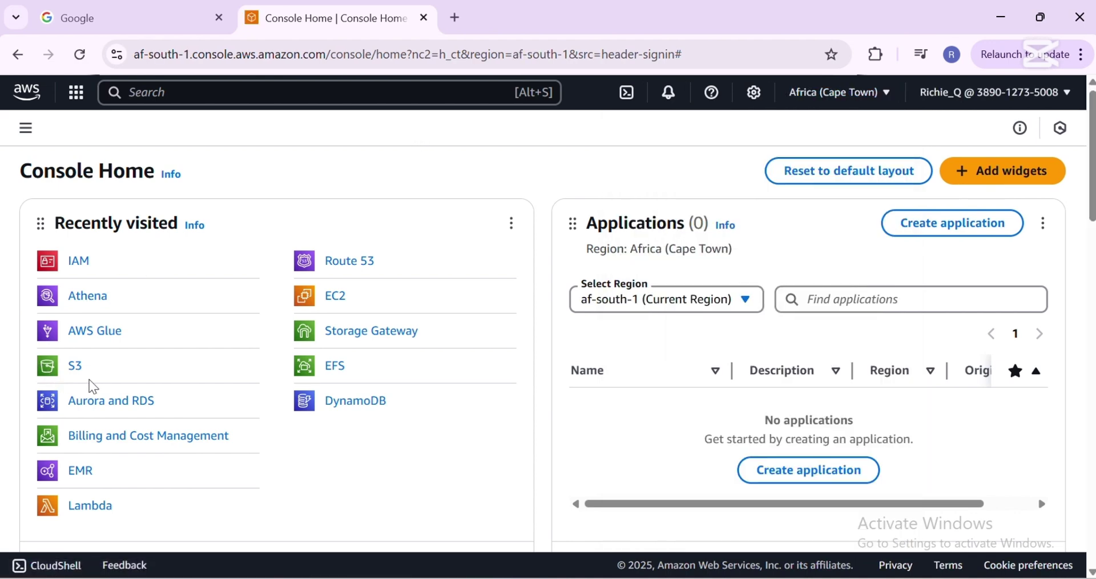
# Step: Search the AWS services for s3 and open the S3 service in a new, maximized browser tab
pyautogui.click(147, 93)
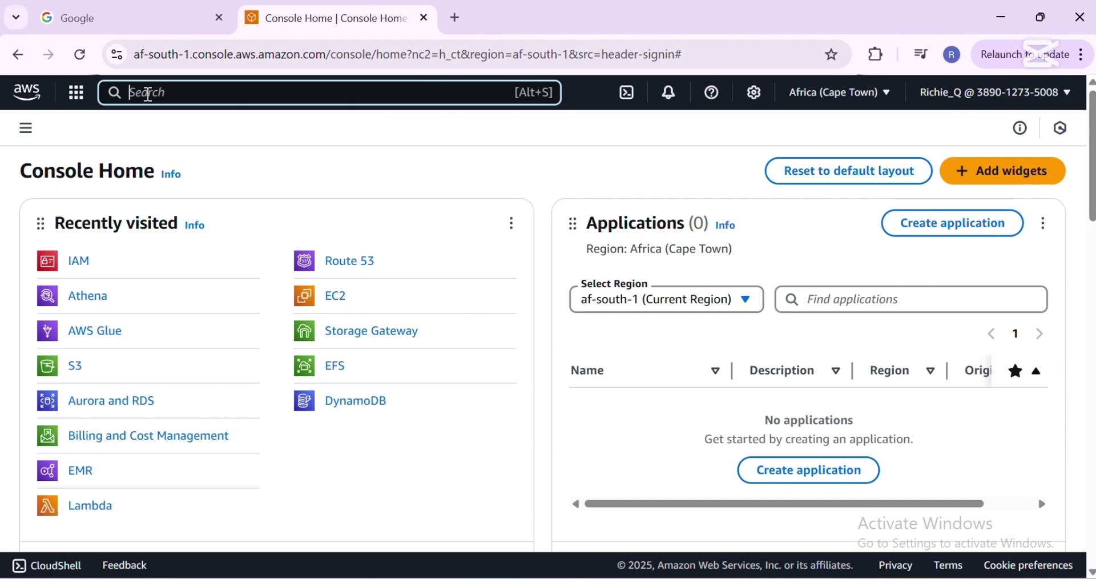
pyautogui.write('s3')
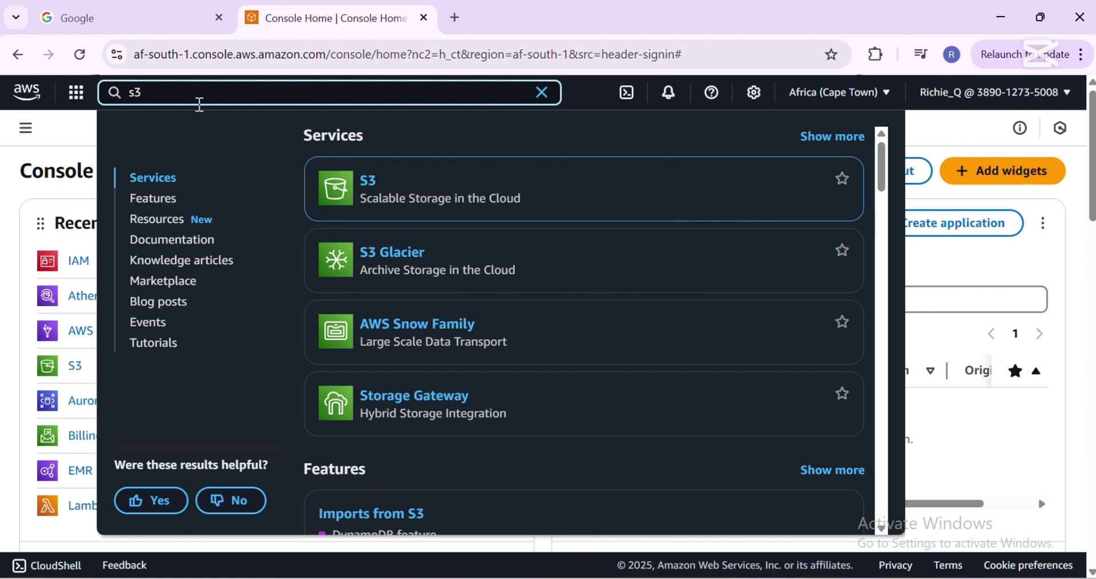
pyautogui.moveTo(363, 196)
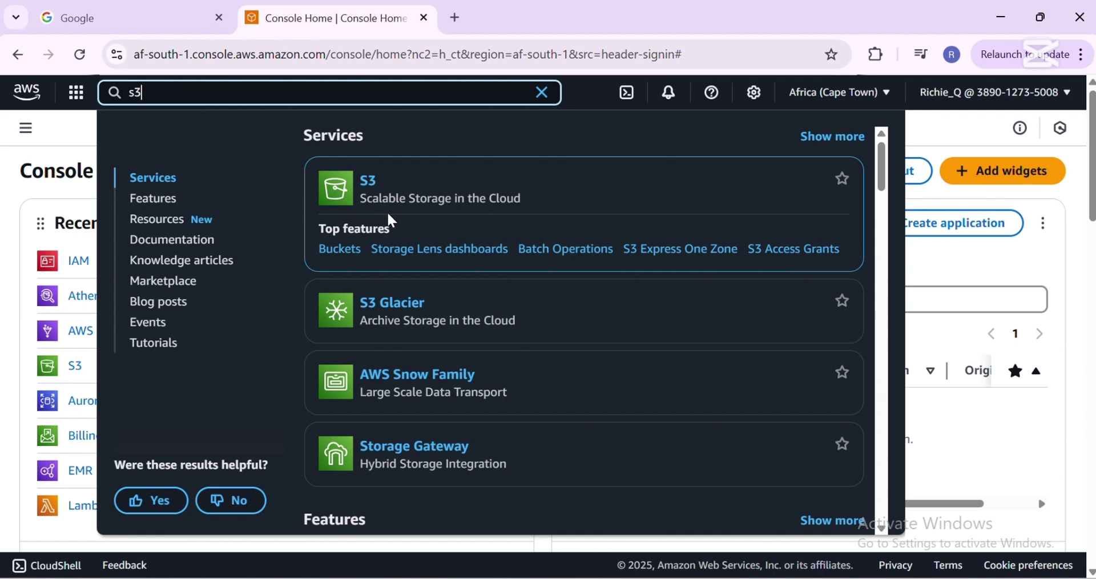
pyautogui.rightClick(367, 187)
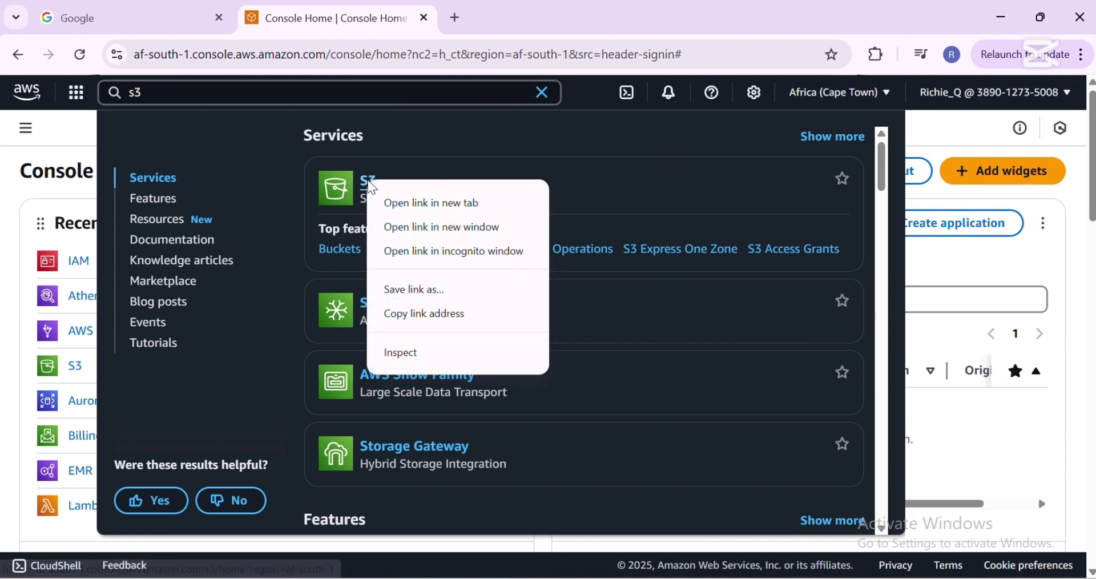
pyautogui.click(393, 199)
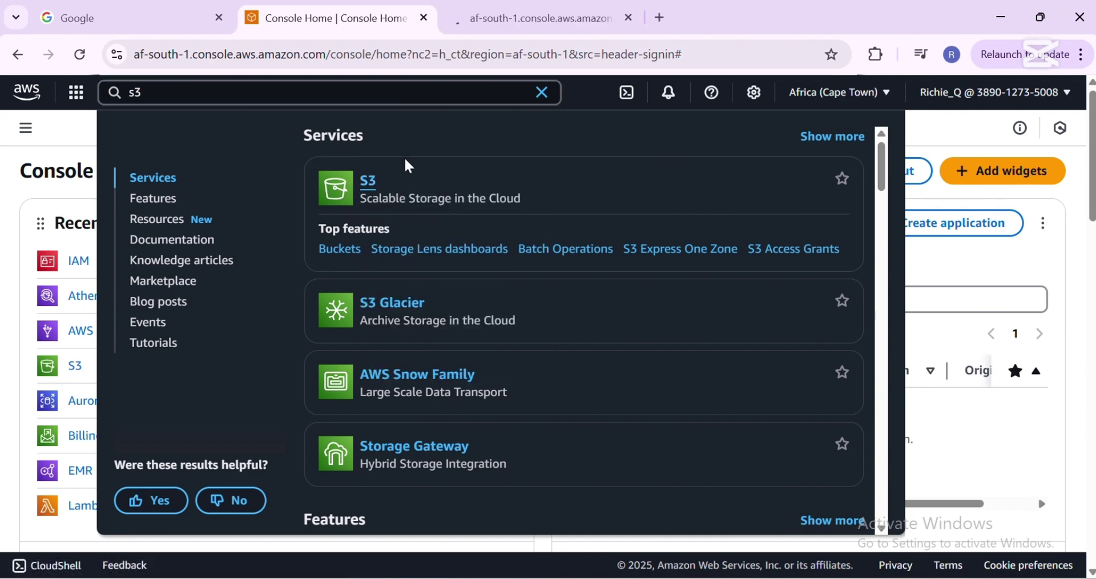
pyautogui.moveTo(551, 15); pyautogui.dragTo(551, 62)
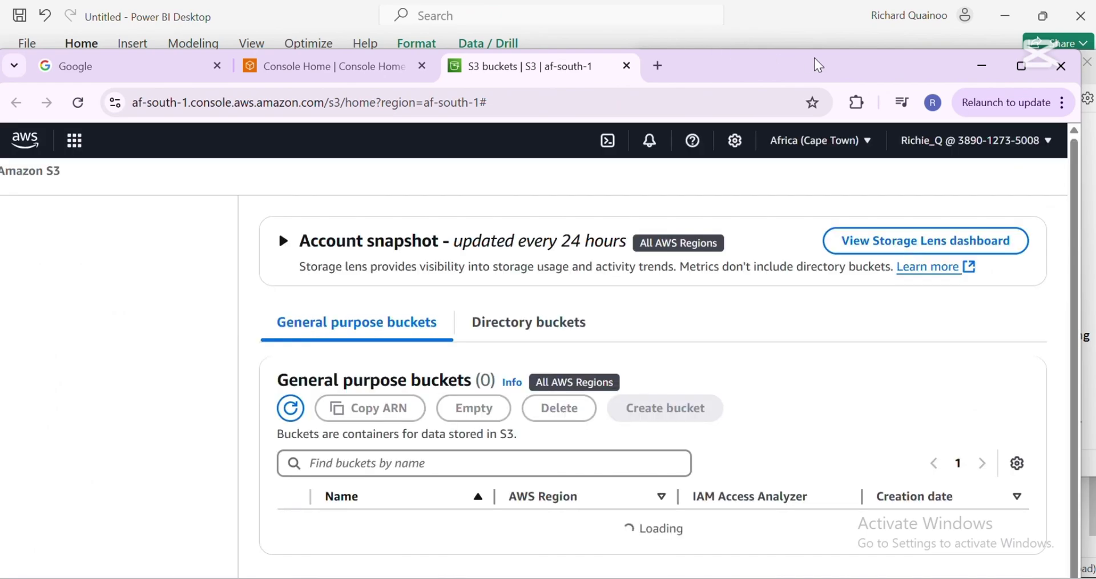
pyautogui.click(1021, 67)
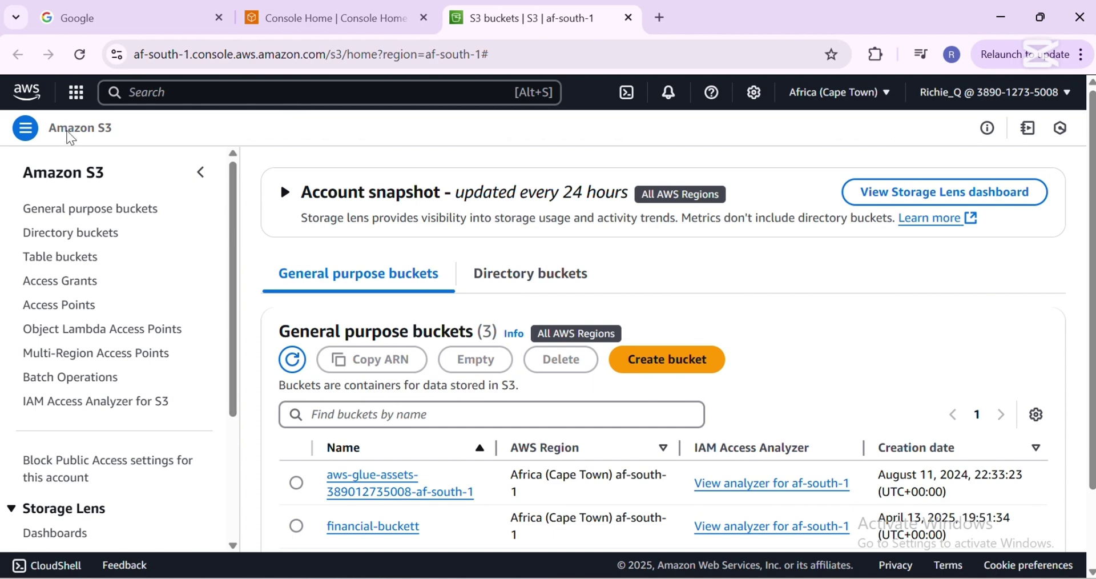
# Step: Create a general purpose bucket named financial-report-bucket-v1, keeping the default ownership, tag and encryption settings
pyautogui.scroll(-2, 308, 263)
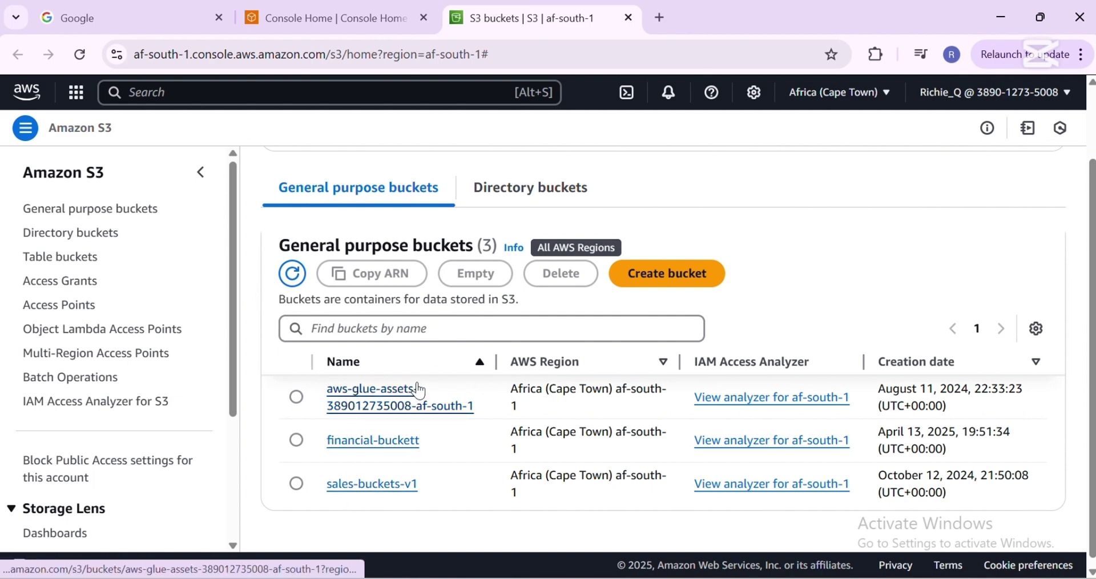
pyautogui.click(652, 281)
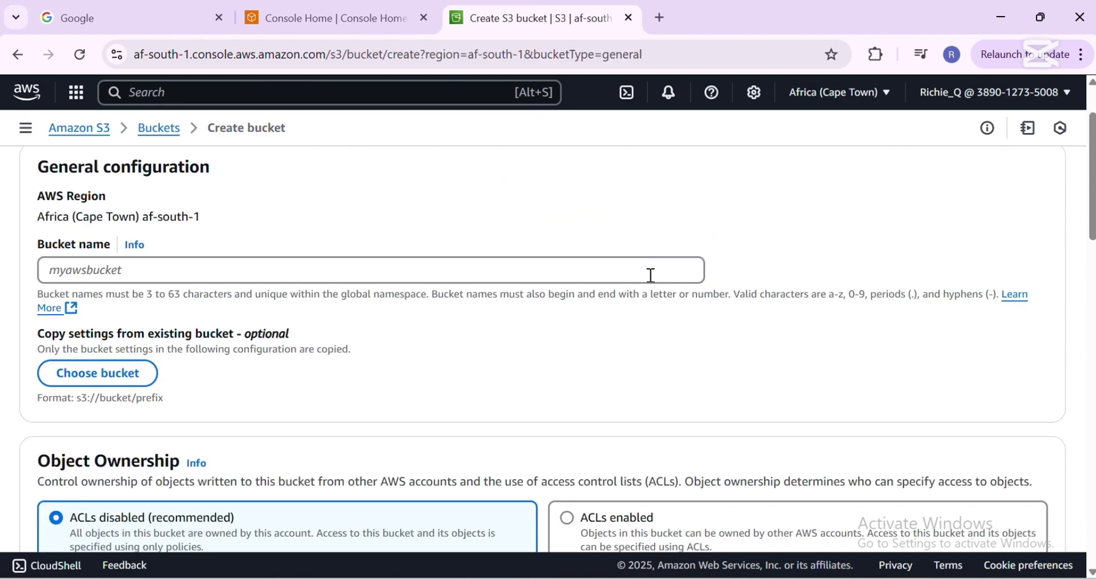
pyautogui.click(93, 269)
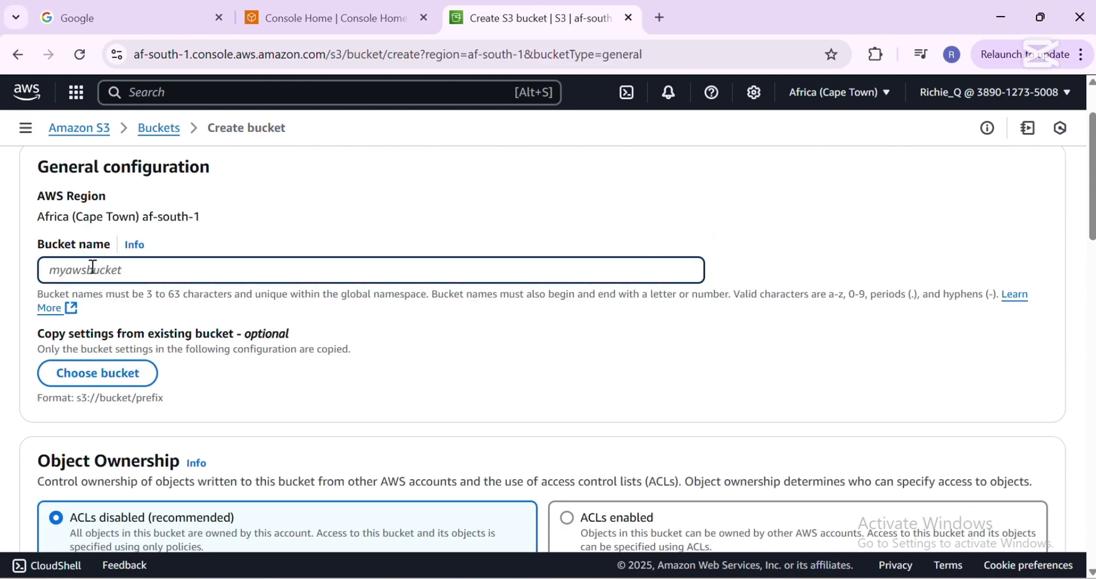
pyautogui.write('financial-report-')
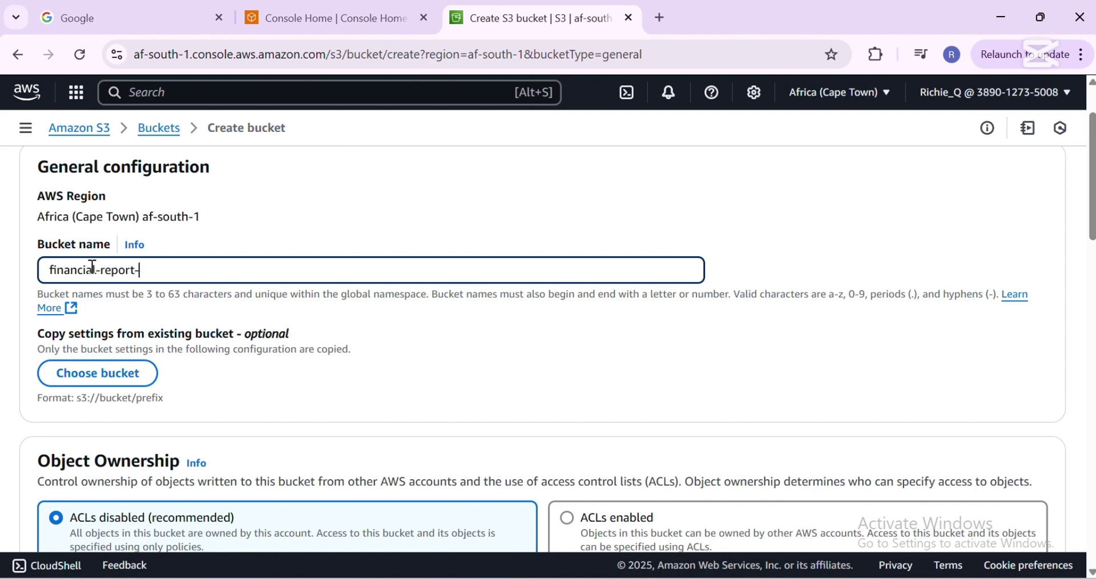
pyautogui.write('bucket')
pyautogui.scroll(-1, 93, 269)
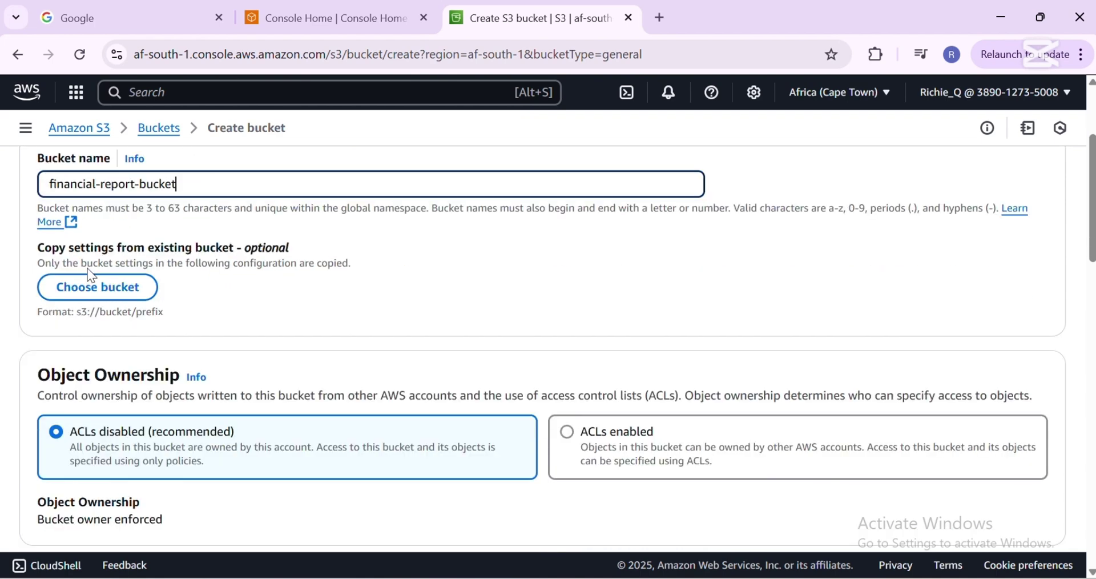
pyautogui.scroll(1, 91, 275)
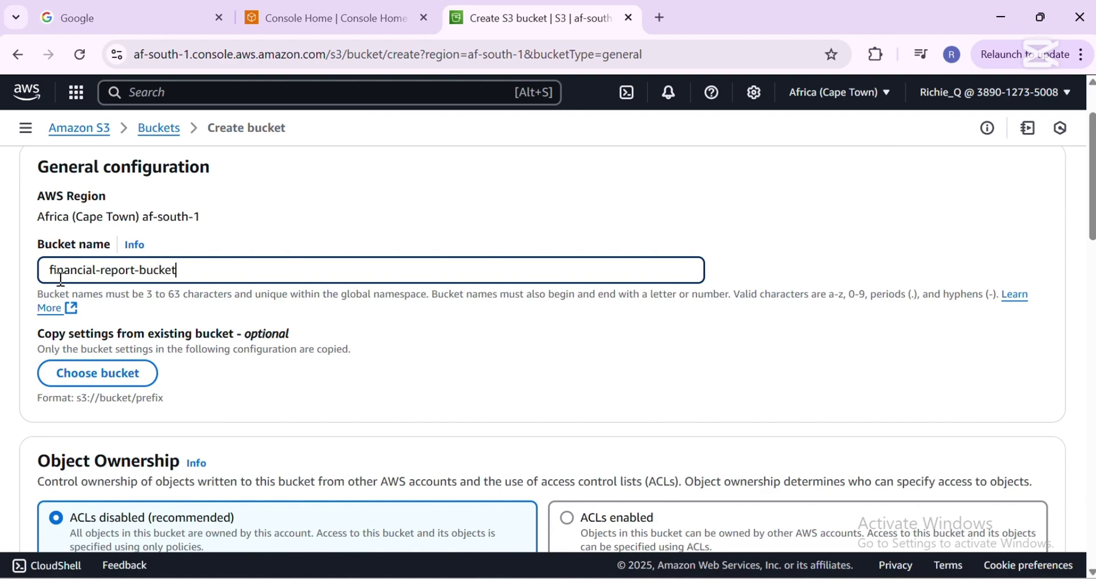
pyautogui.scroll(-10, 168, 288)
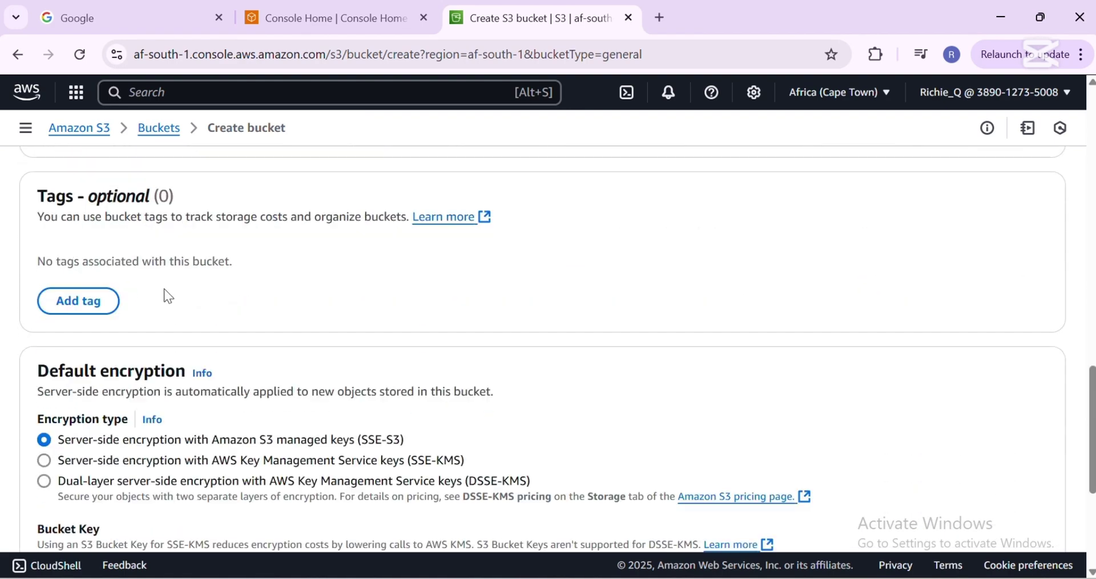
pyautogui.scroll(-5, 168, 295)
pyautogui.click(989, 511)
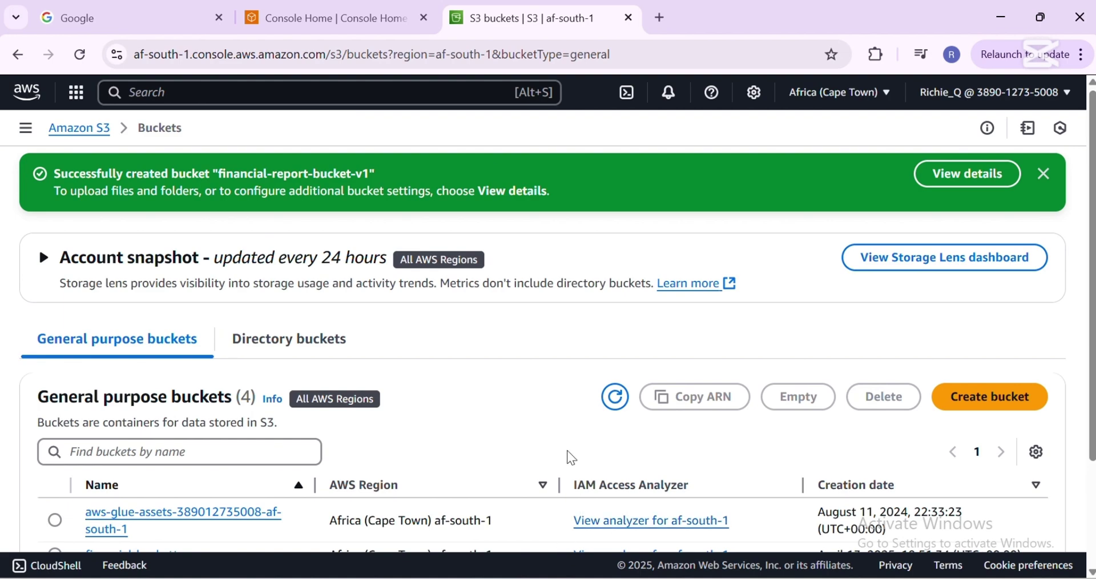
# Step: Open financial-report-bucket-v1 and create a folder named raw-financial-data-folder in it without specifying an encryption key
pyautogui.scroll(-2, 379, 346)
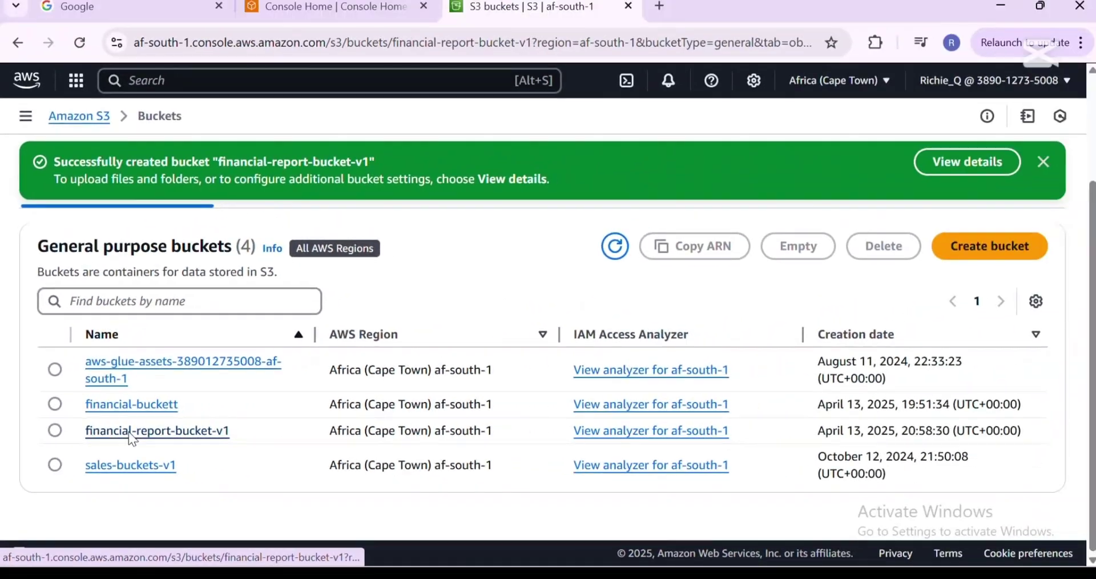
pyautogui.click(274, 436)
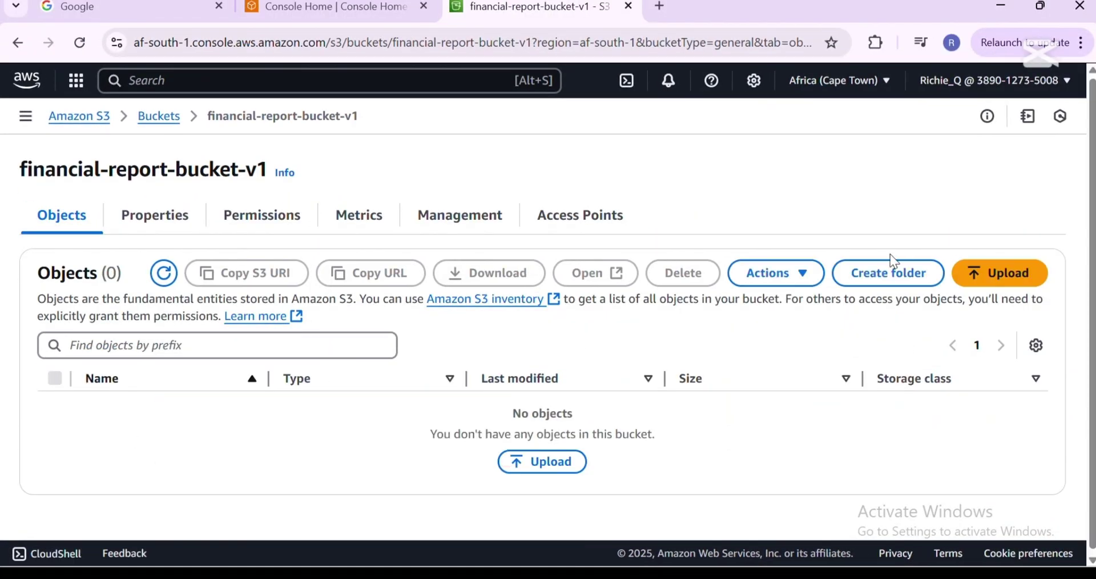
pyautogui.click(890, 282)
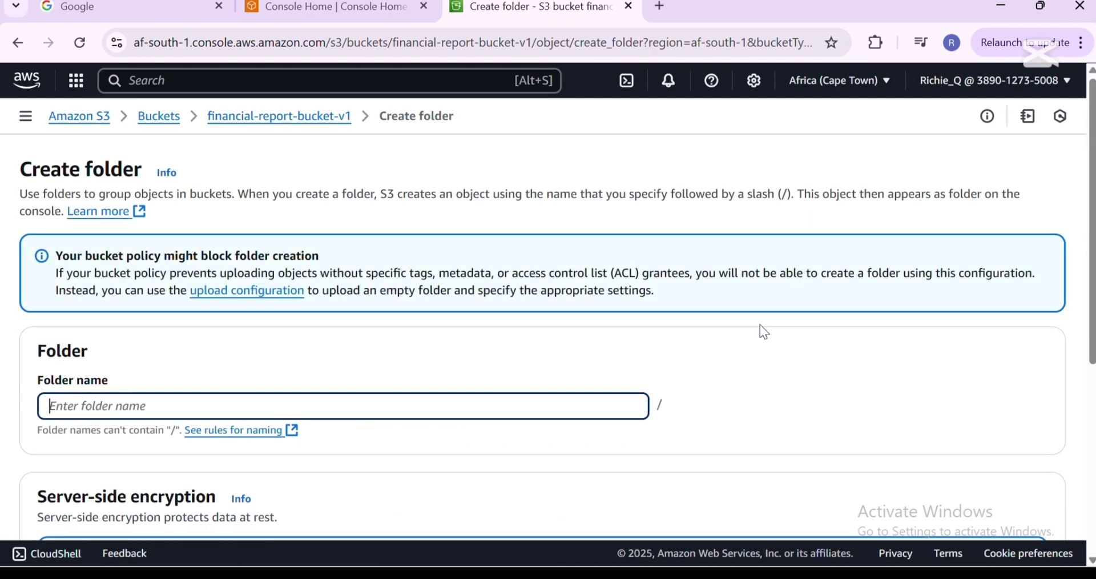
pyautogui.write('r')
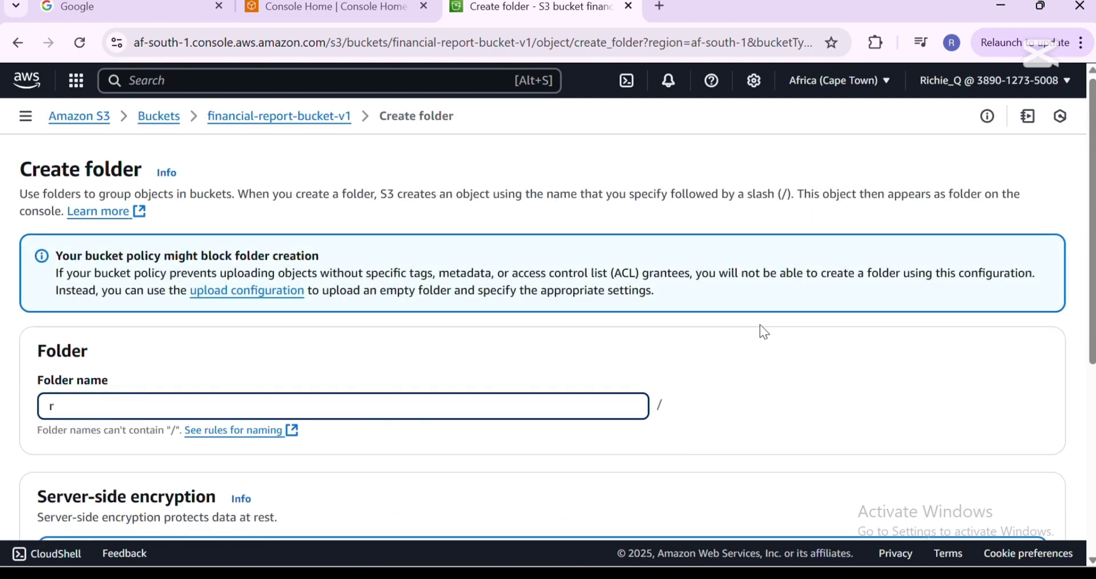
pyautogui.write('aw-financial-data-folder')
pyautogui.scroll(-5, 872, 490)
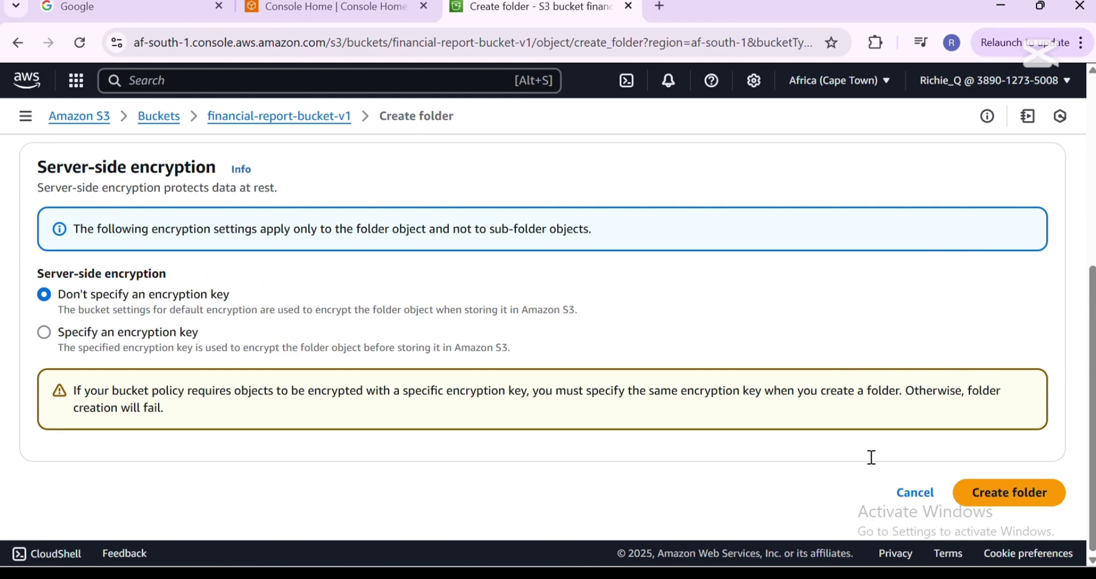
pyautogui.click(972, 496)
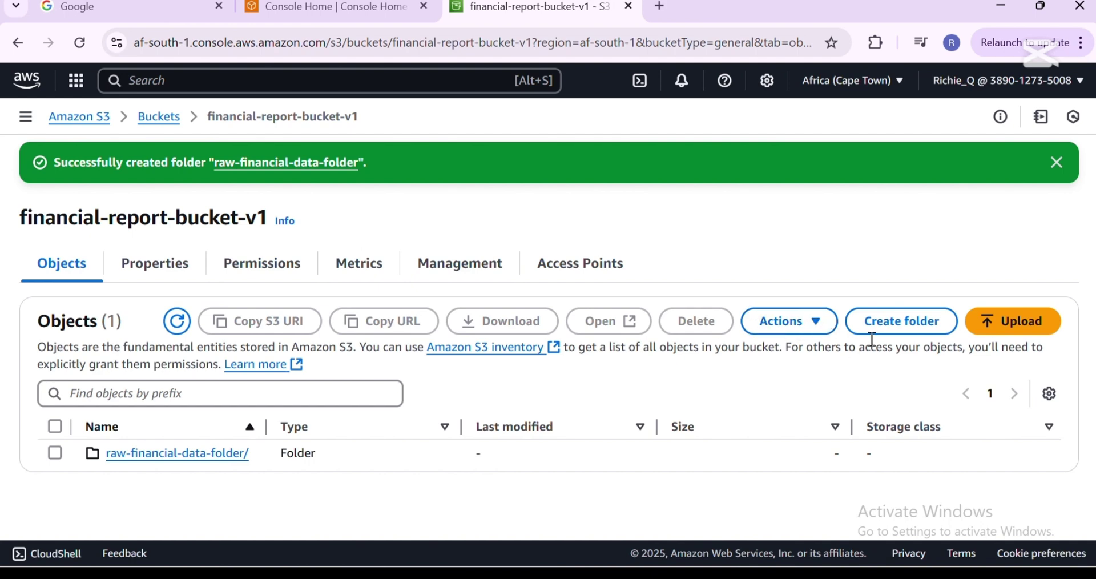
# Step: Create a second folder named athena-financial-report-queries in financial-report-bucket-v1 and widen the object list's Name column
pyautogui.click(886, 328)
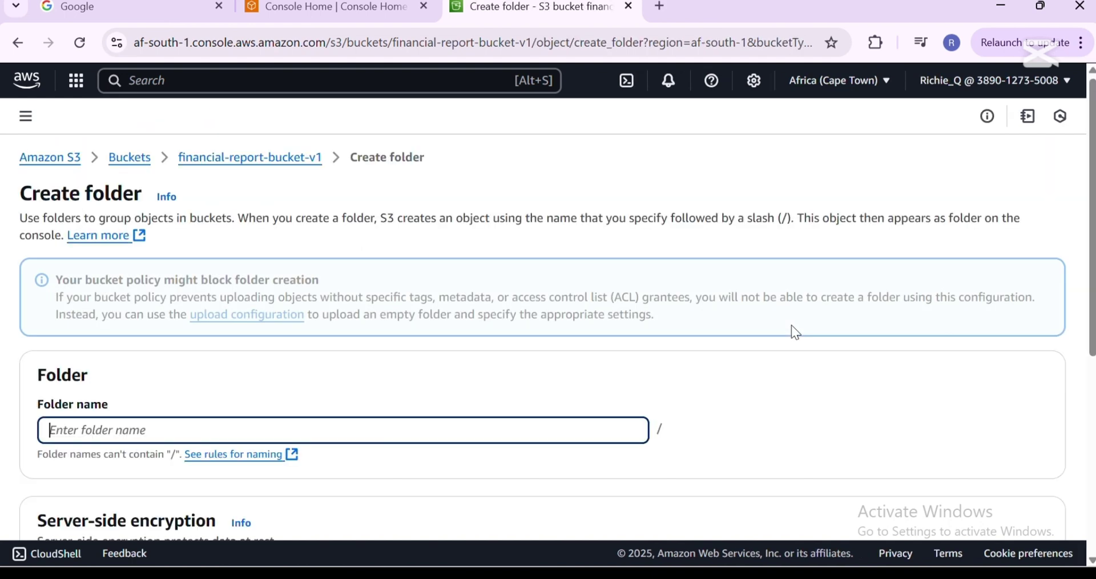
pyautogui.write('athen')
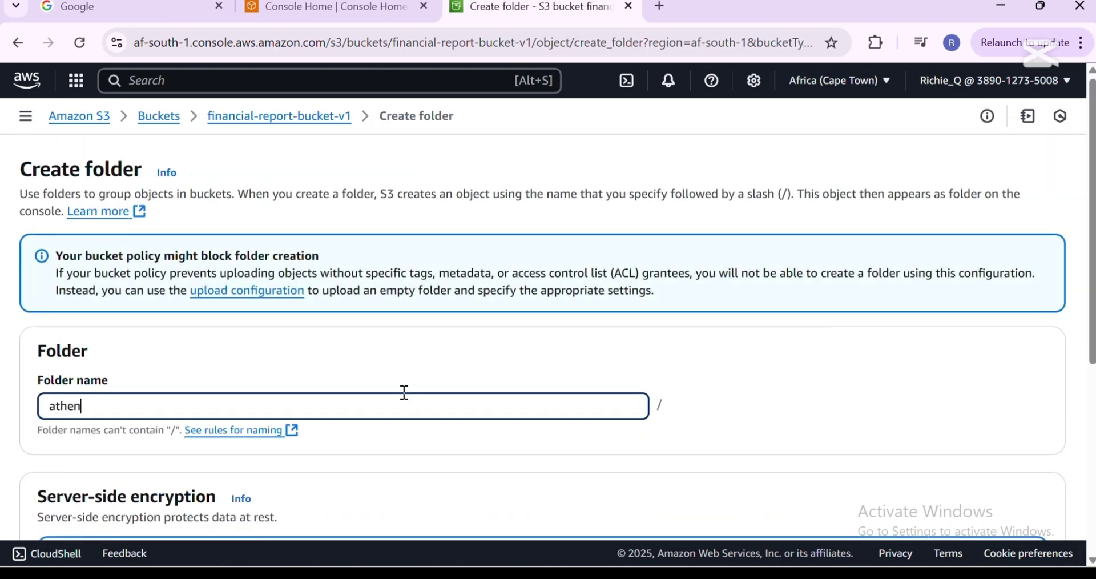
pyautogui.write('a-financial')
pyautogui.write('-report-queries')
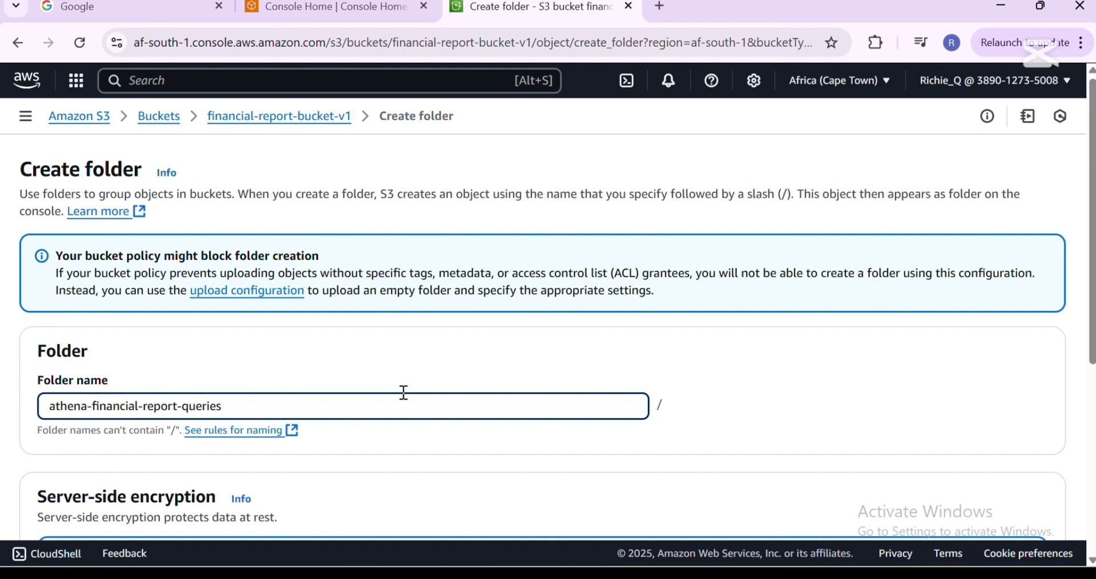
pyautogui.scroll(-5, 628, 399)
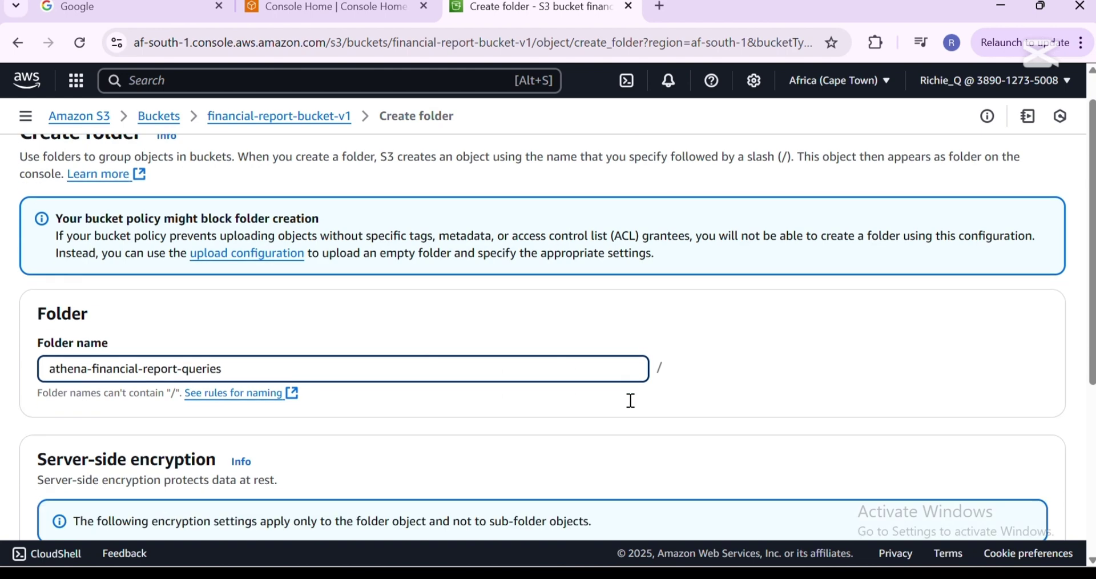
pyautogui.click(1025, 506)
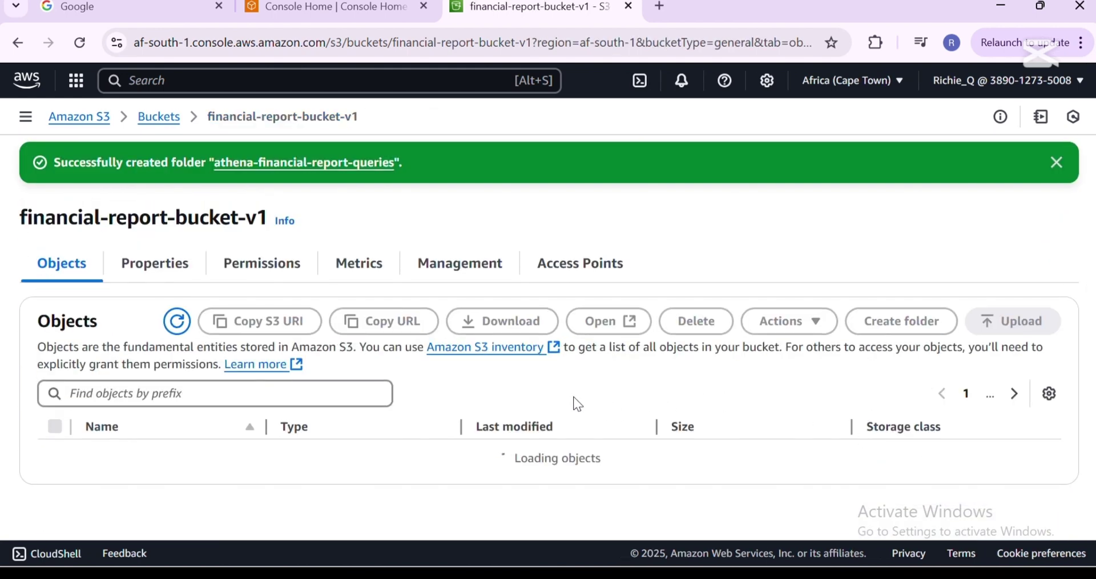
pyautogui.scroll(-1, 323, 395)
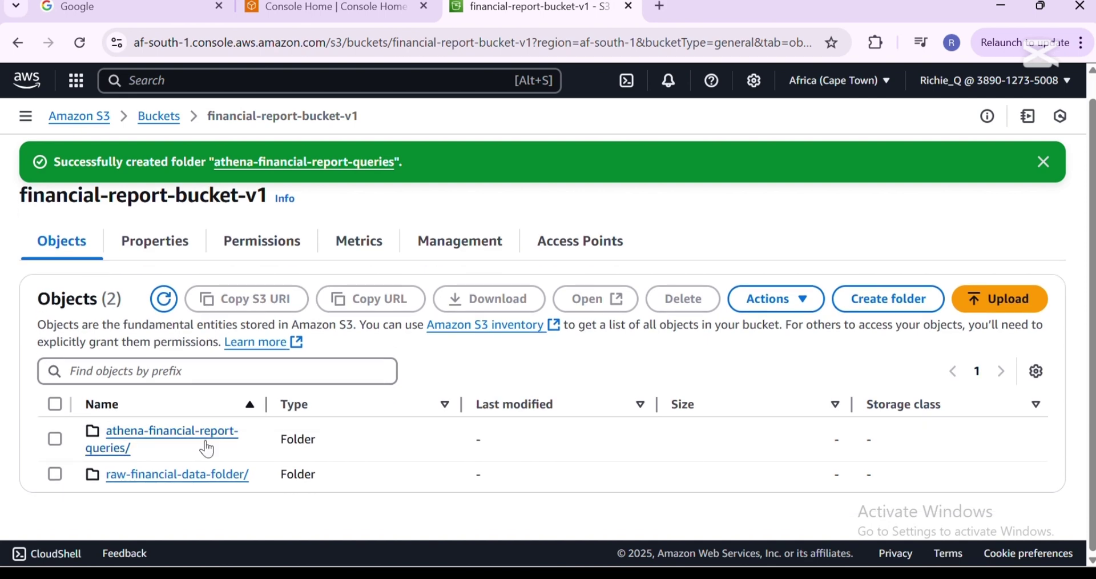
pyautogui.moveTo(266, 406); pyautogui.dragTo(323, 388)
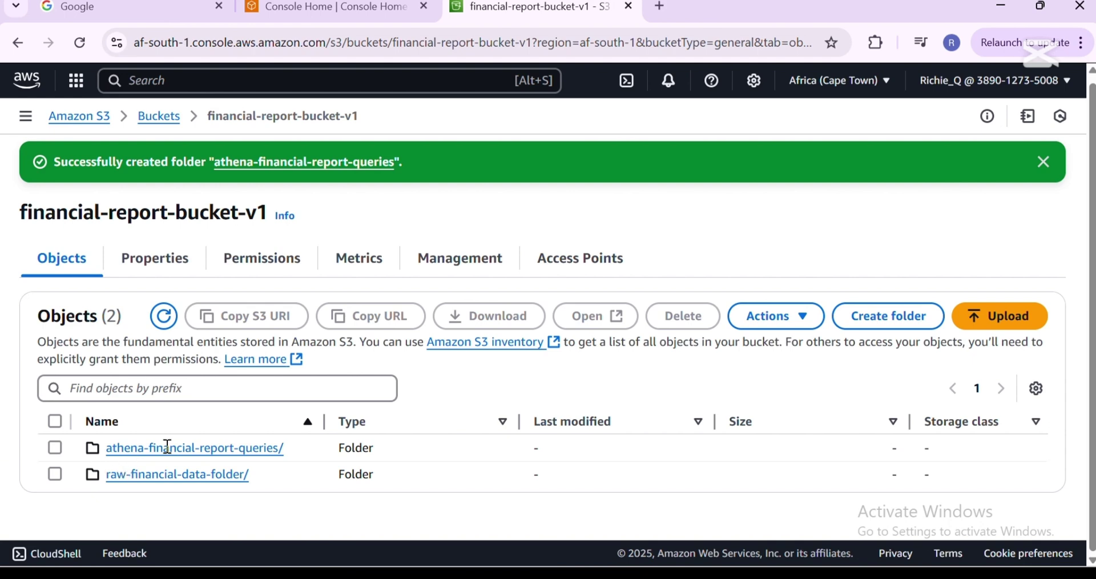
# Step: Open raw-financial-data-folder and add the Financial data file from the local Financial dataset folder to a new upload
pyautogui.click(122, 482)
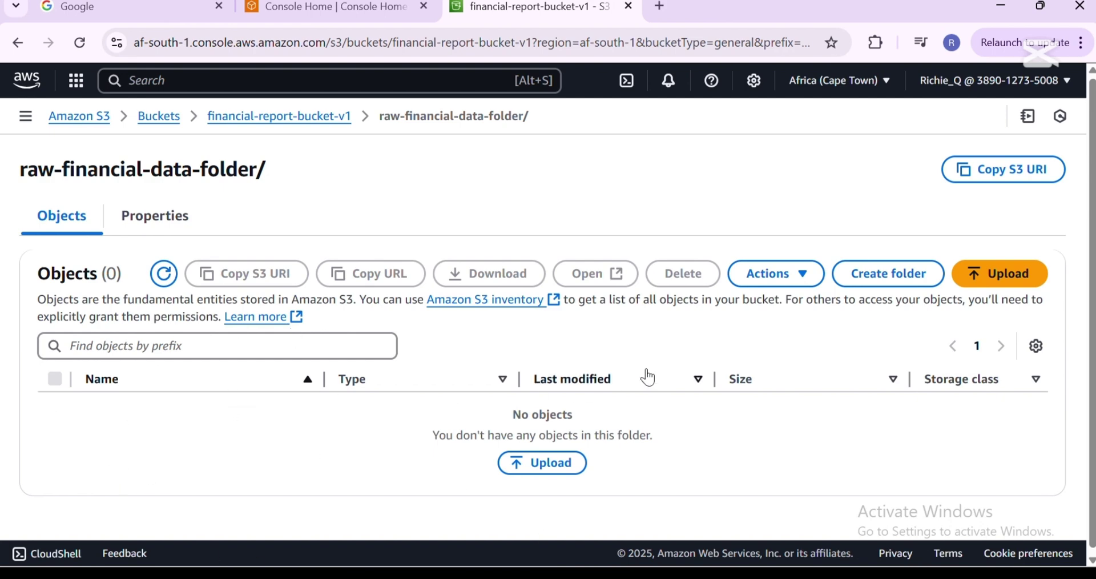
pyautogui.click(1009, 279)
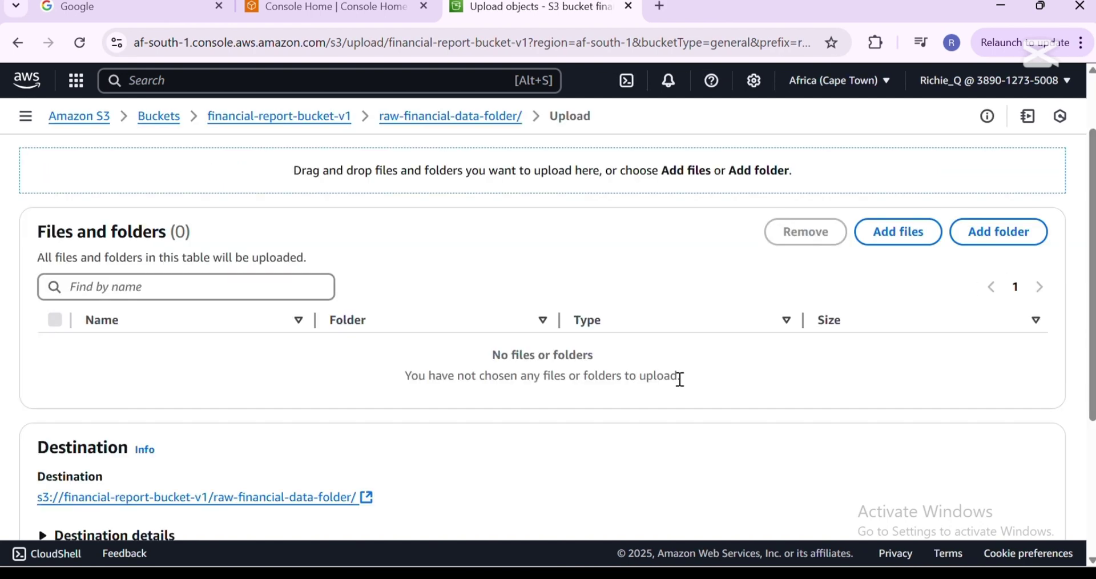
pyautogui.click(894, 247)
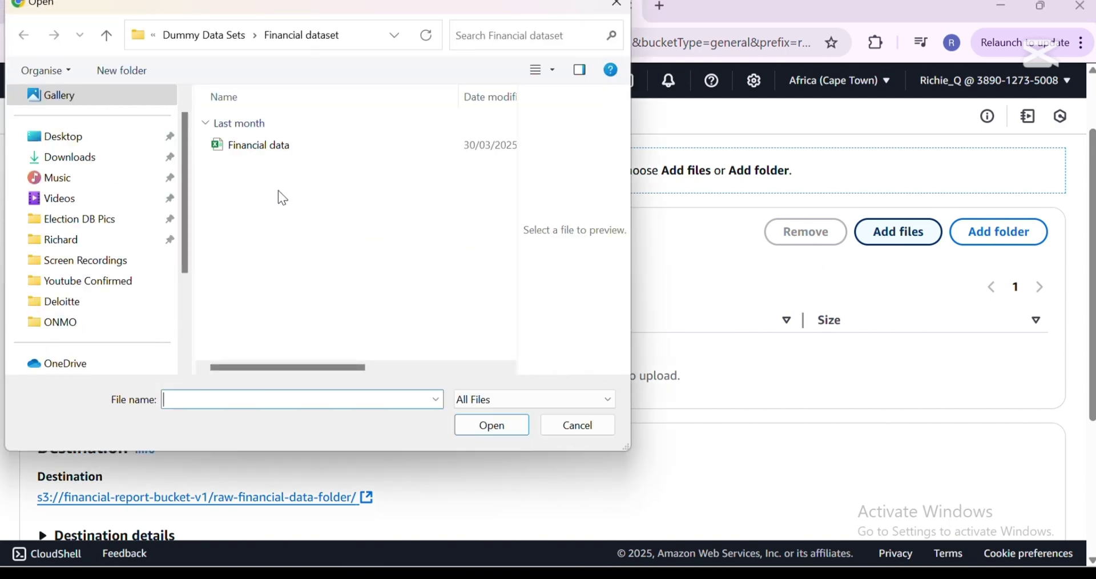
pyautogui.click(256, 149)
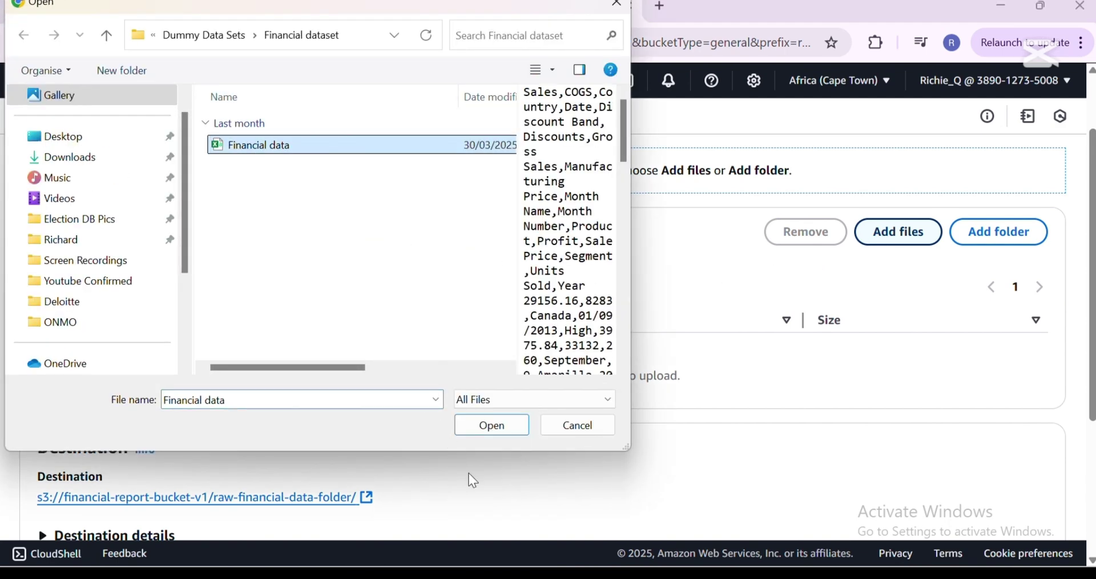
pyautogui.click(480, 425)
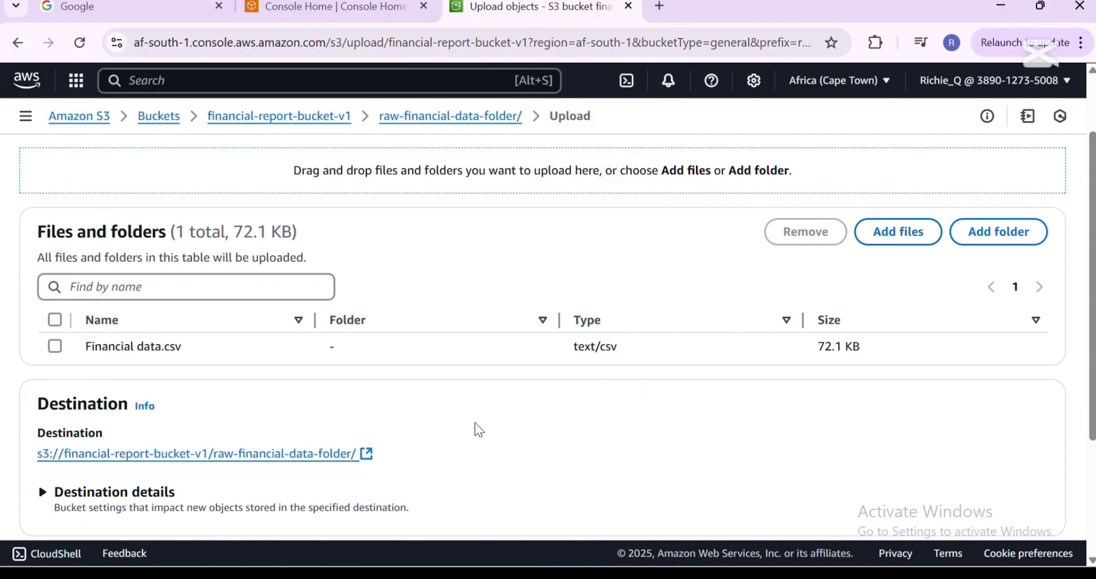
# Step: Select Financial data.csv in the upload list, upload it to raw-financial-data-folder and review the upload summary
pyautogui.click(55, 347)
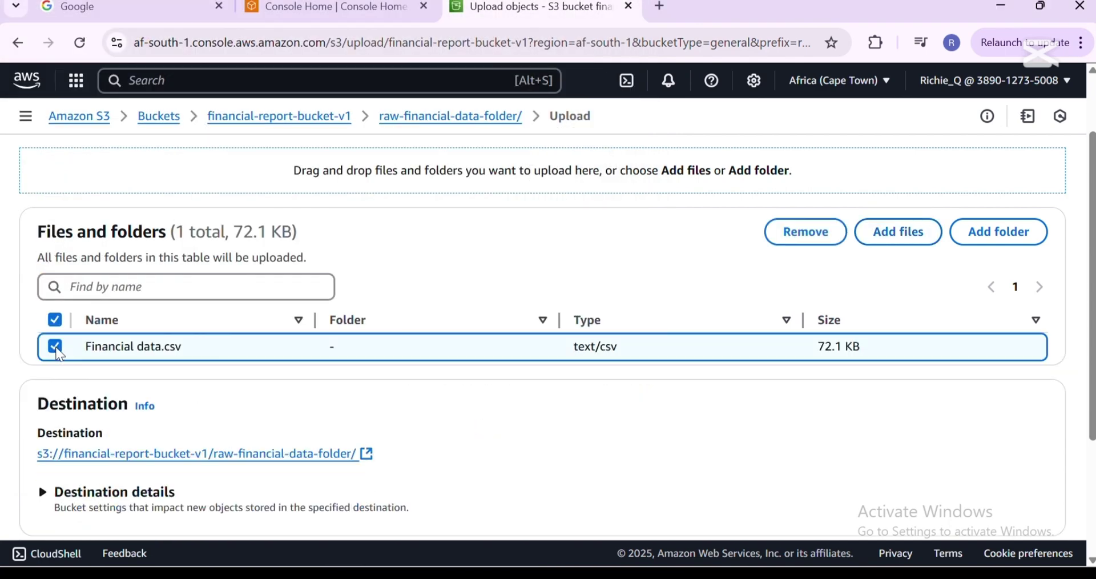
pyautogui.scroll(-3, 57, 370)
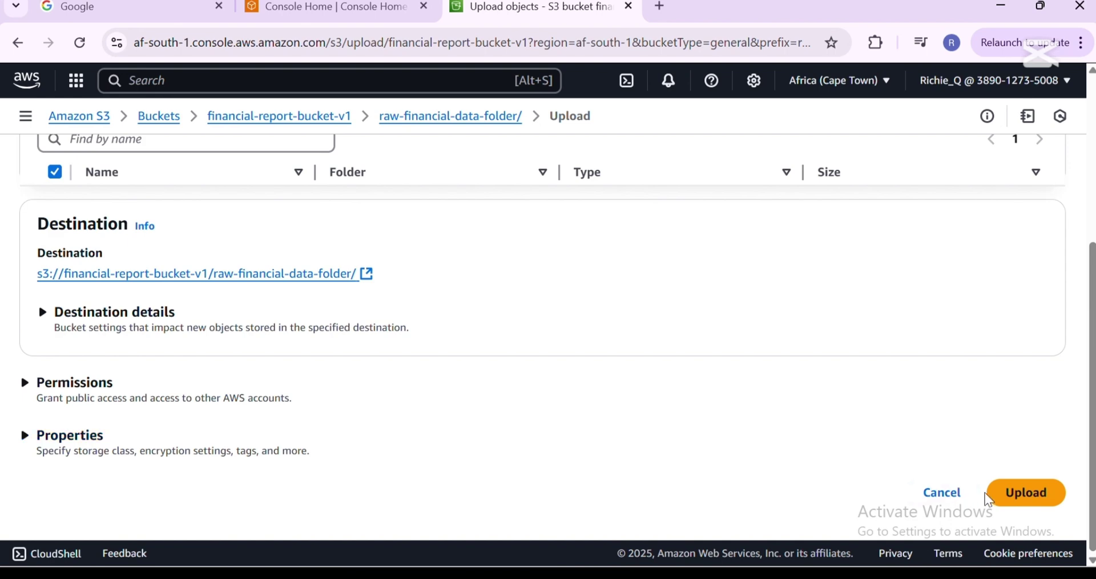
pyautogui.click(1014, 501)
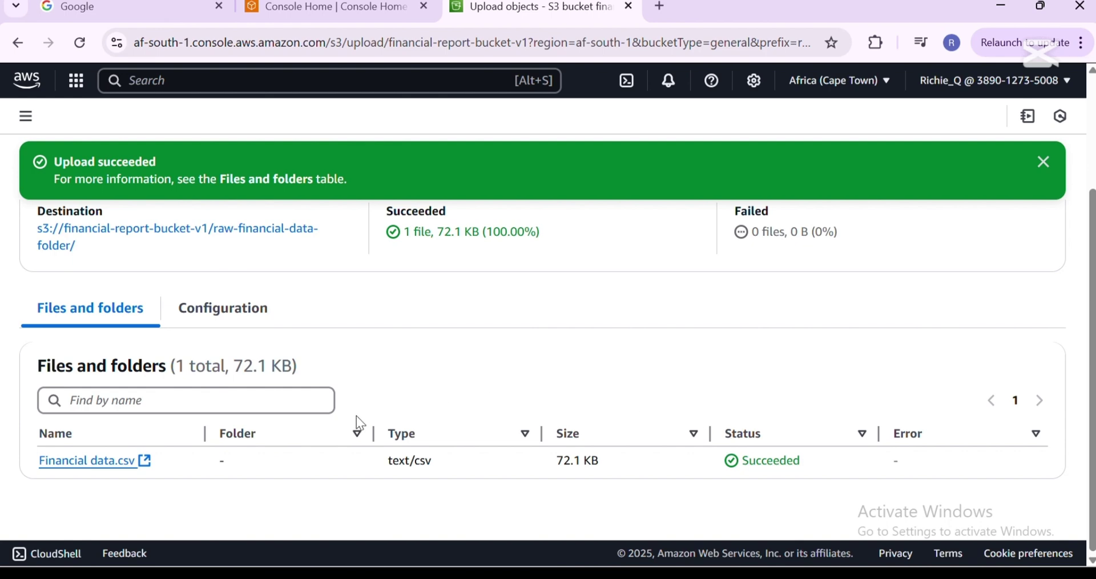
pyautogui.scroll(3, 417, 394)
pyautogui.scroll(-3, 378, 384)
pyautogui.scroll(2, 114, 407)
pyautogui.scroll(1, 115, 407)
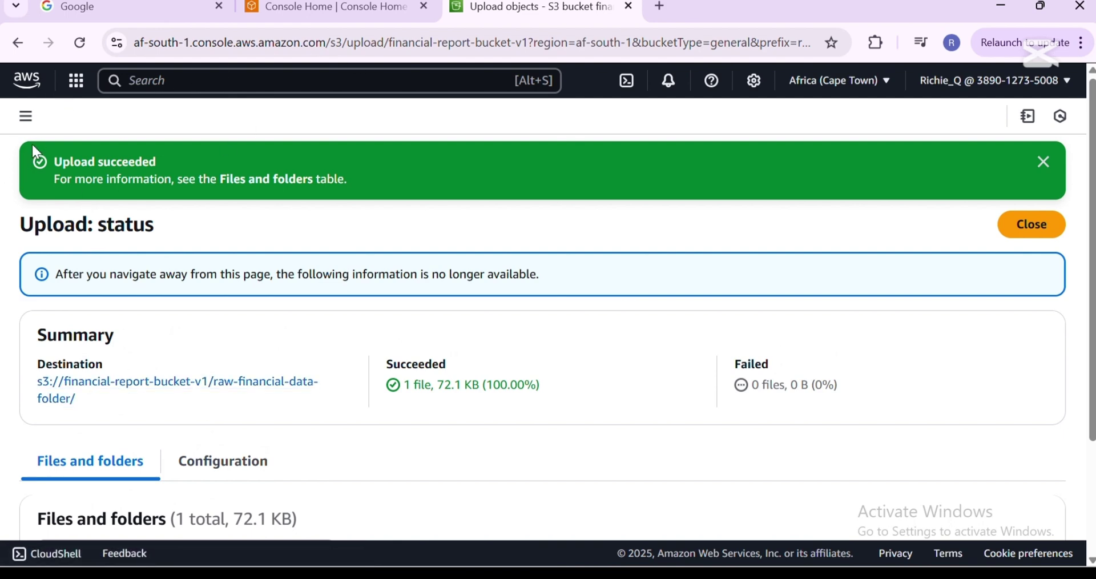
# Step: Return to the bucket list, reopen financial-report-bucket-v1 and check the contents of raw-financial-data-folder
pyautogui.click(15, 43)
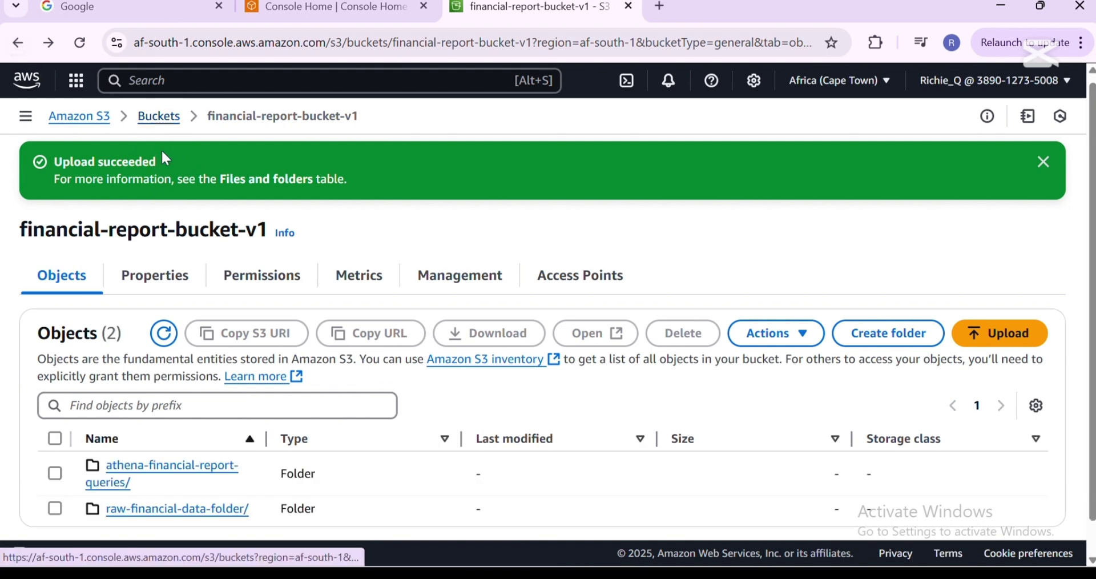
pyautogui.scroll(-1, 182, 314)
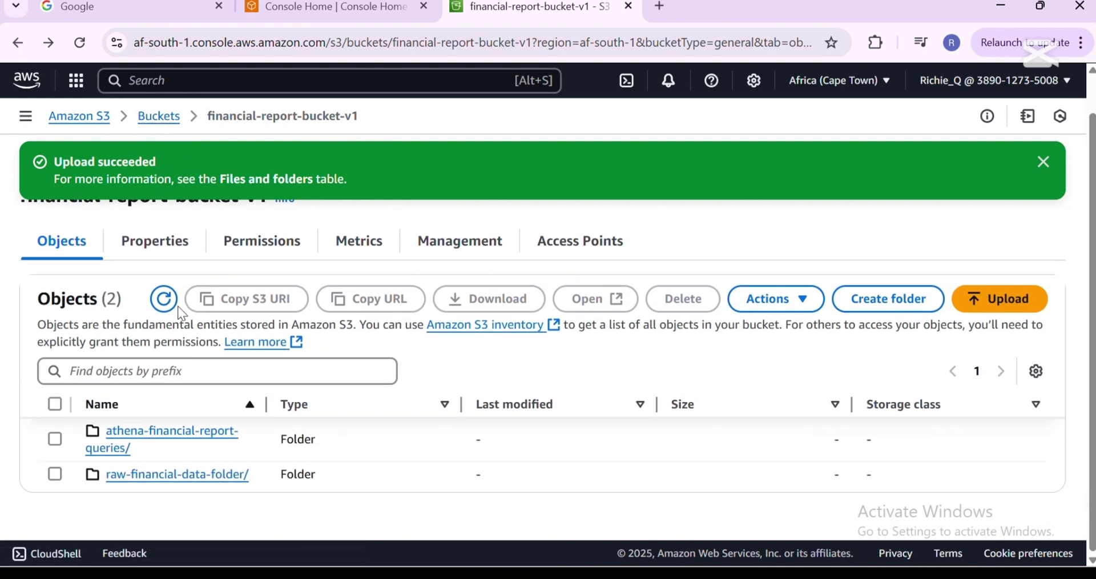
pyautogui.click(164, 117)
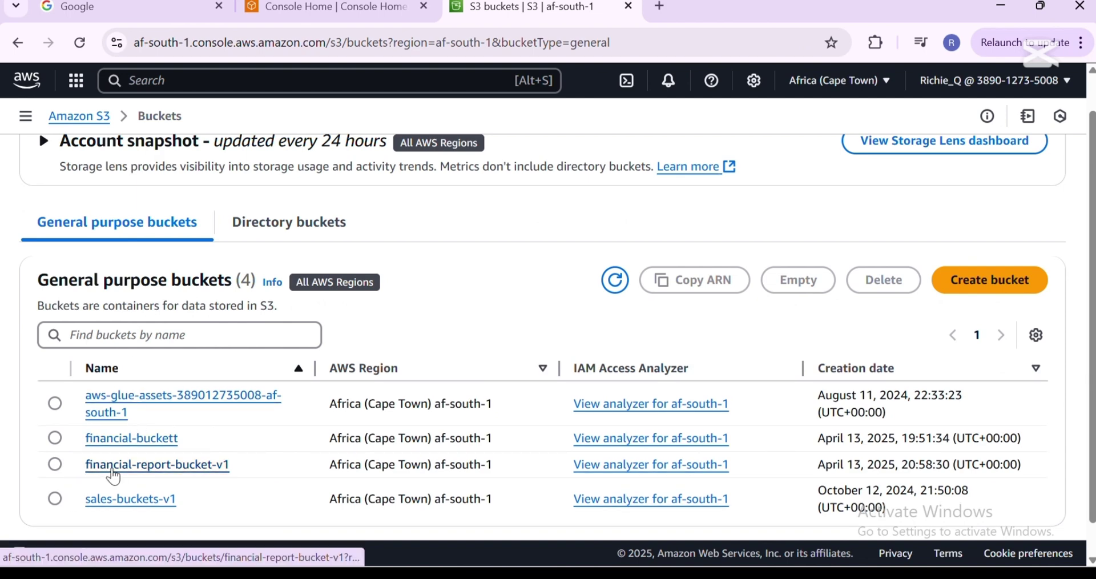
pyautogui.click(112, 470)
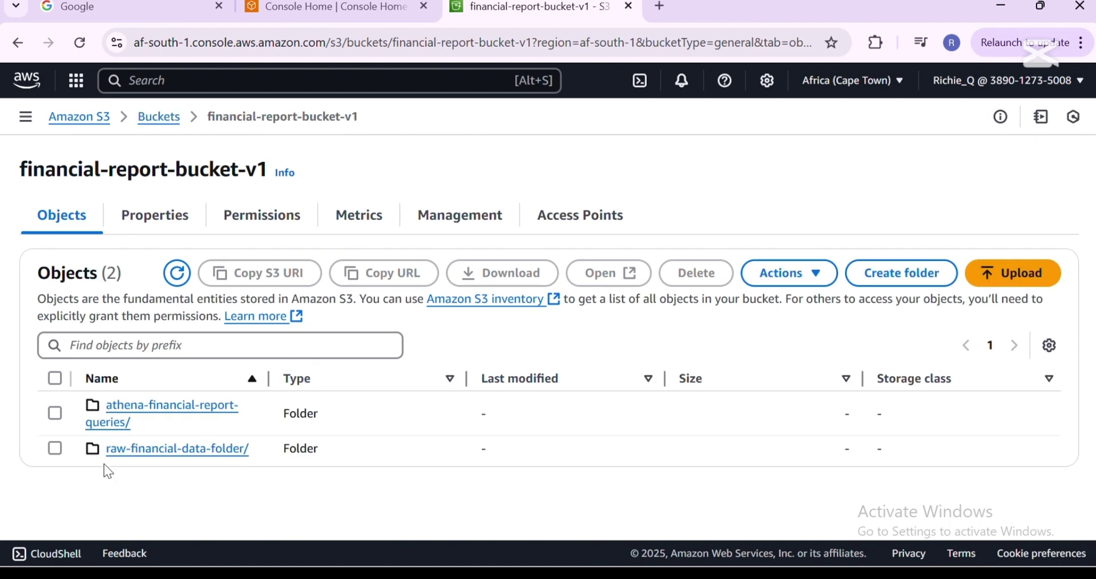
pyautogui.click(150, 454)
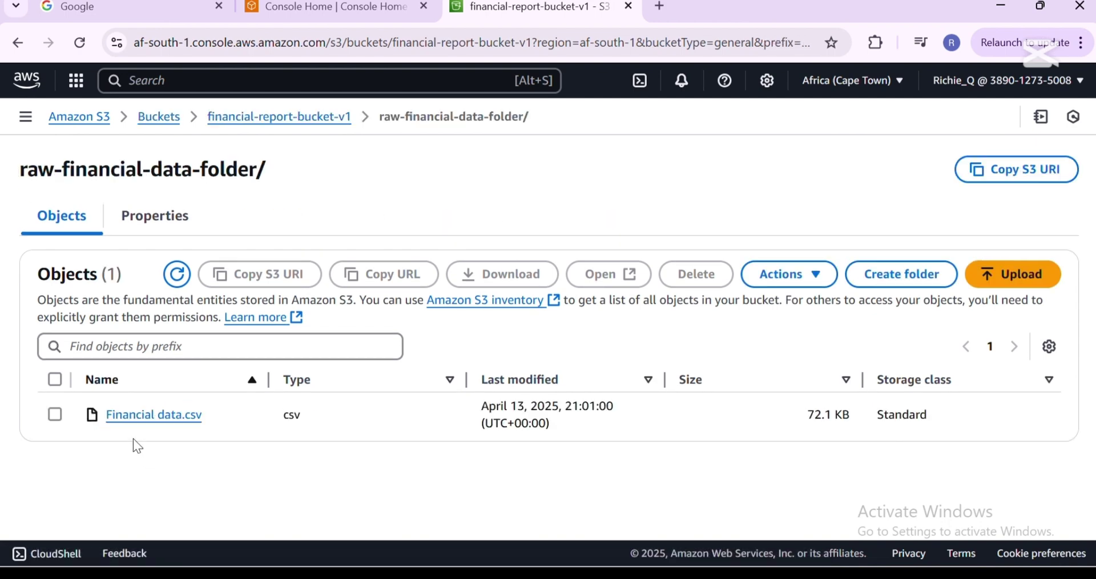